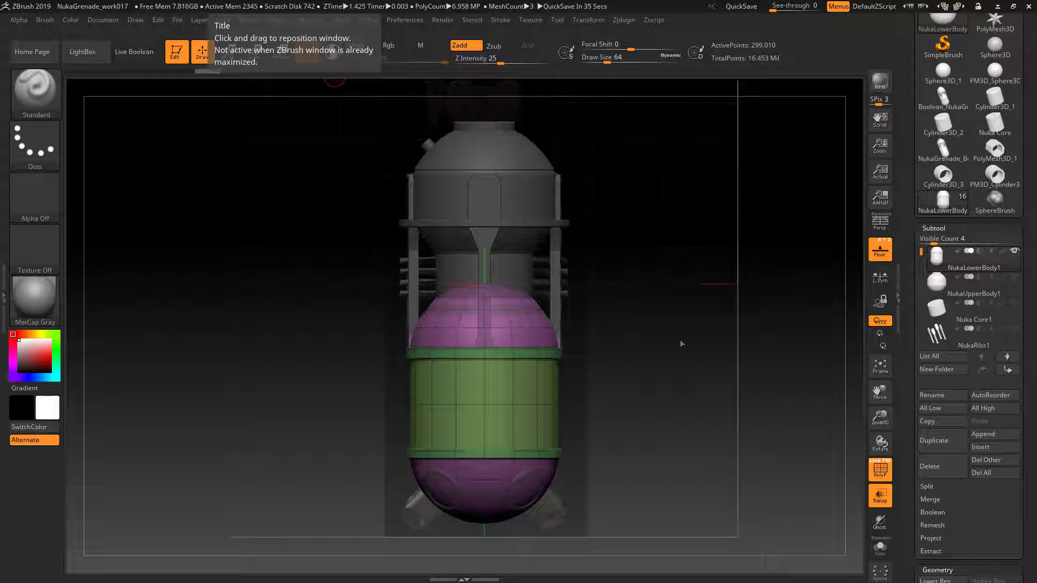
Set all visible subtools to their lowest subdivision level with SubTool Master's Low Res vis
mouse_move(922, 253)
mouse_down()
mouse_move(922, 301)
mouse_move(914, 248)
mouse_up()
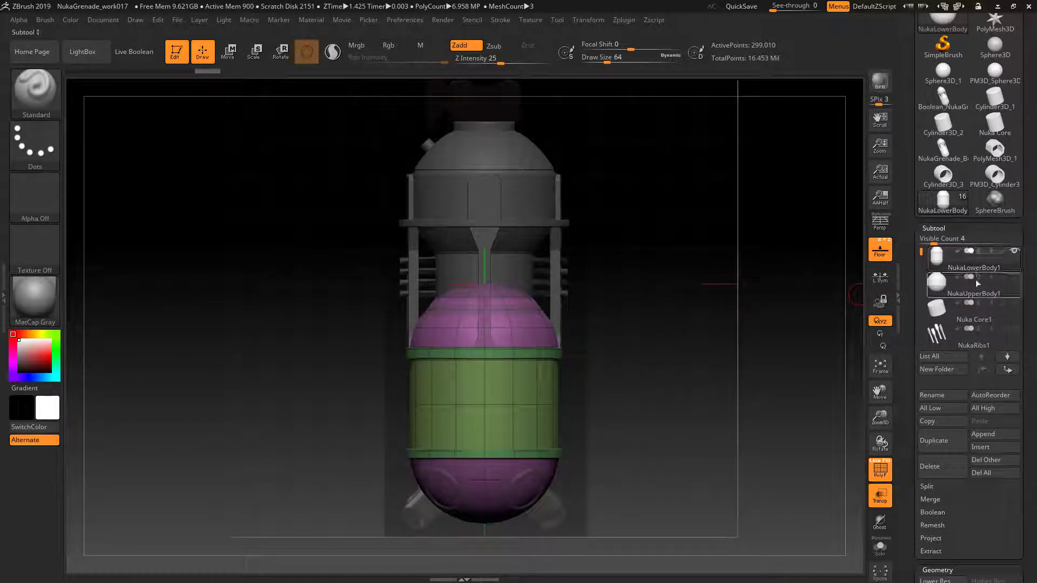
drag(921, 252, 922, 307)
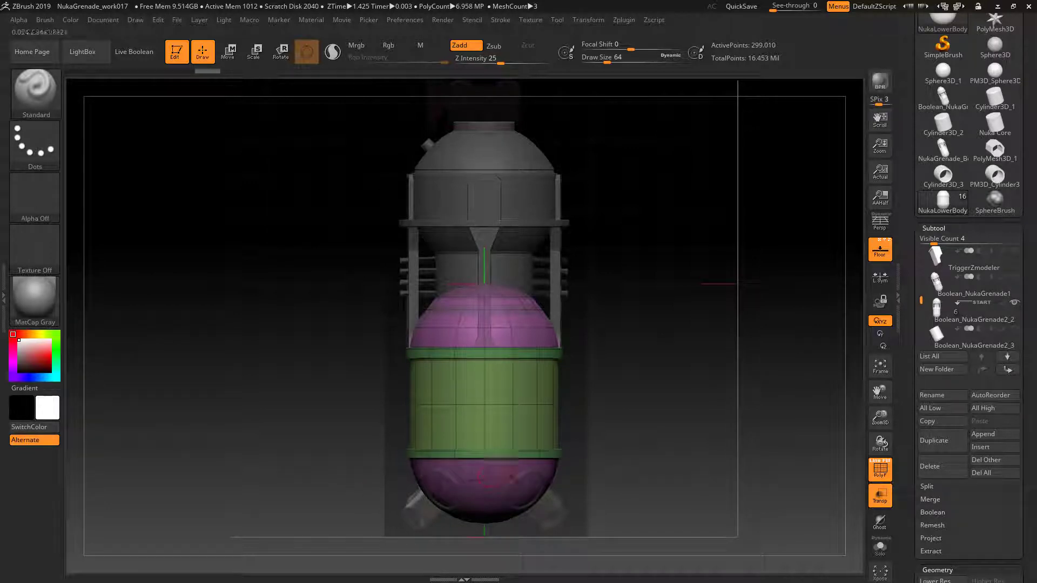
drag(921, 301, 921, 253)
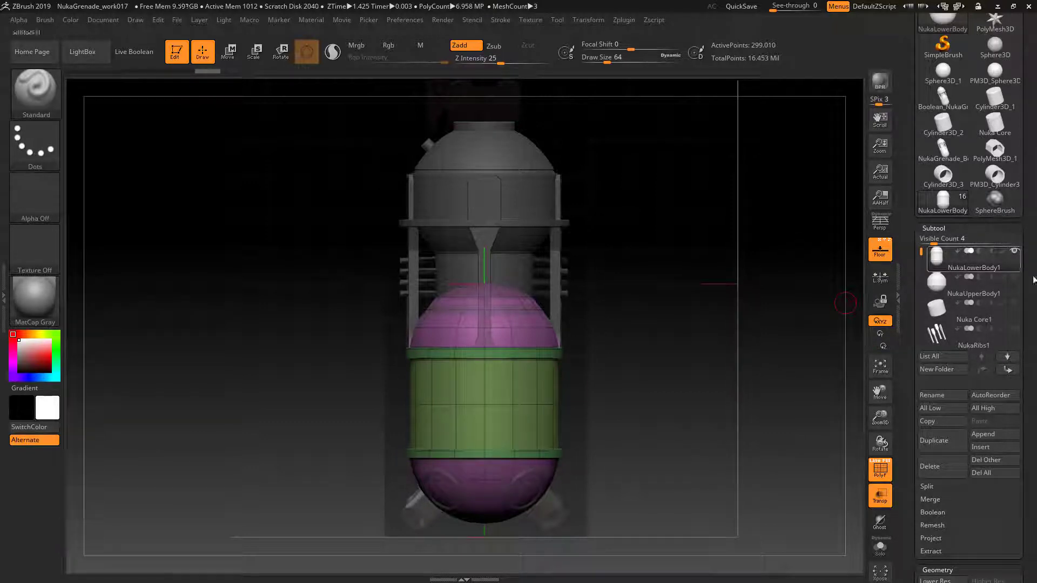
drag(1032, 503, 1032, 189)
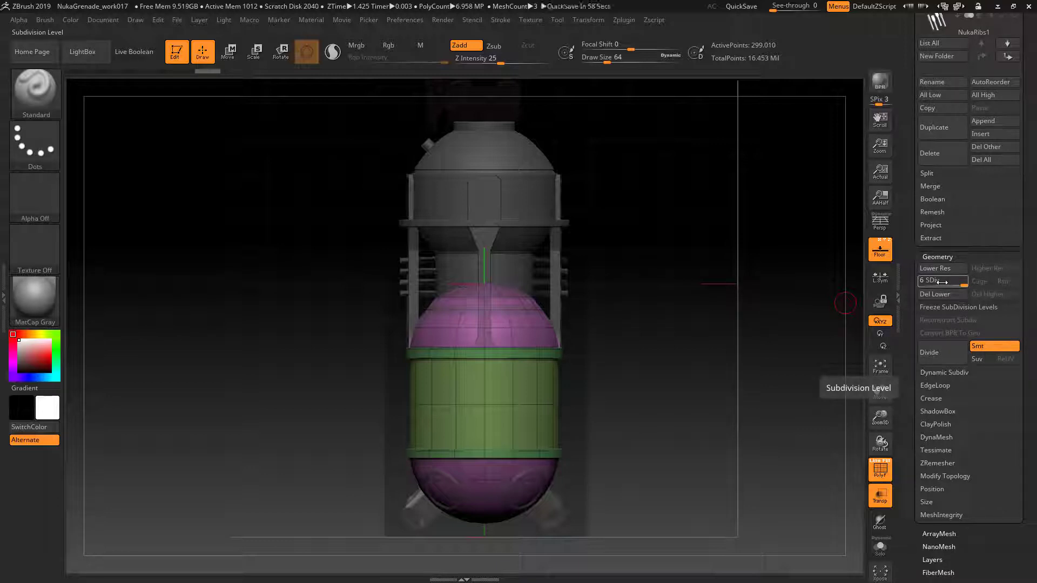
click(622, 21)
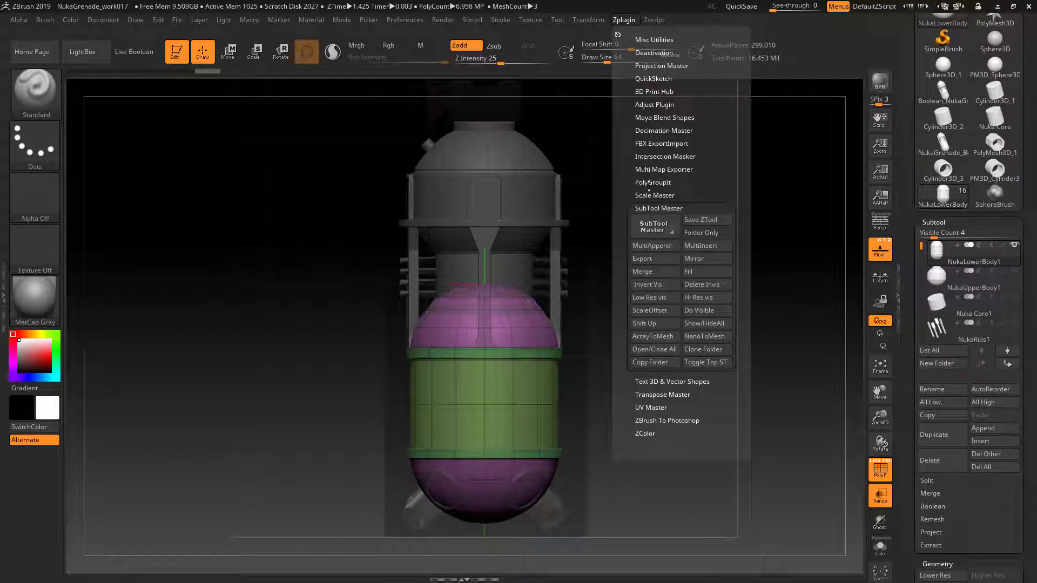
click(663, 297)
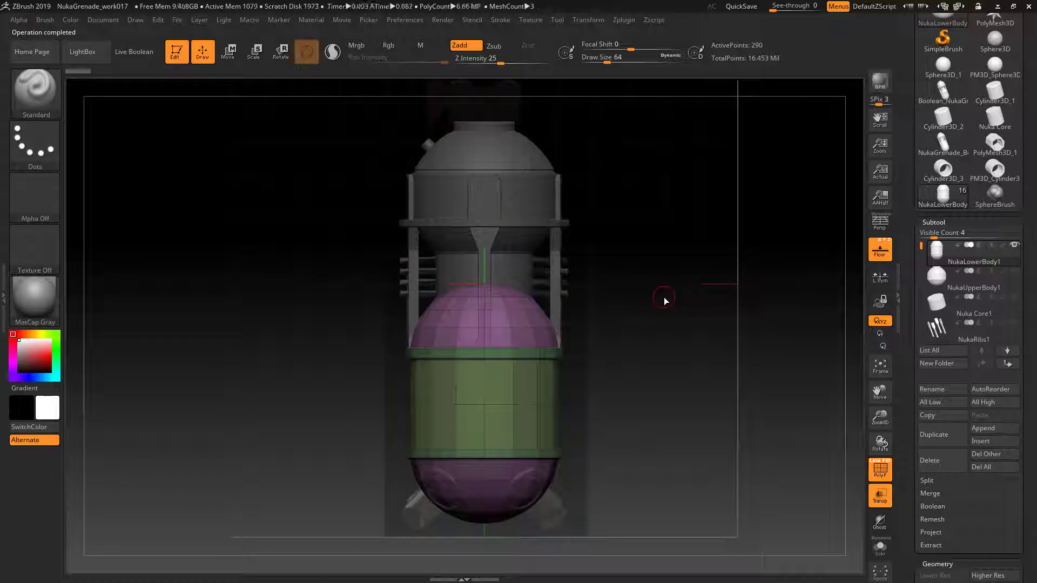
click(623, 21)
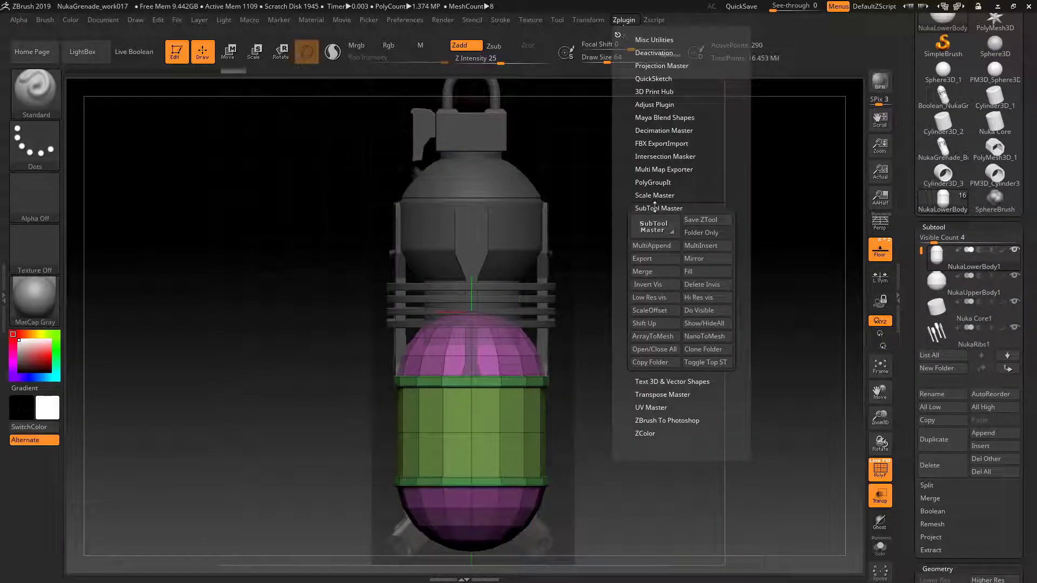
click(651, 303)
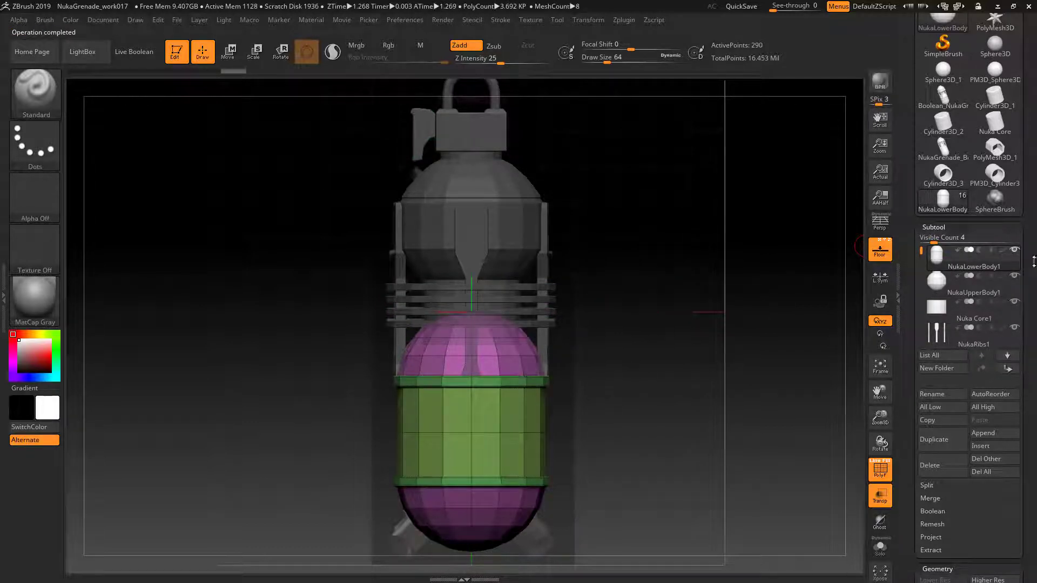
Select the NukaUpperBody1 subtool and examine its low-resolution topology and subdivision levels
drag(1034, 262, 1025, 121)
drag(962, 343, 989, 413)
click(967, 152)
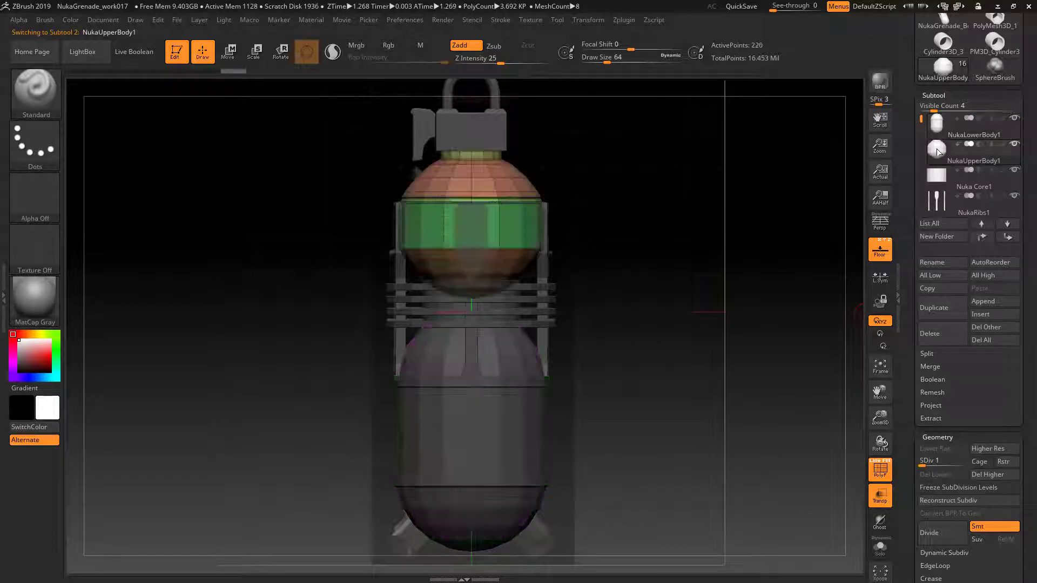
mouse_move(1032, 317)
mouse_down()
mouse_move(1012, 183)
mouse_move(1002, 343)
mouse_up()
click(937, 258)
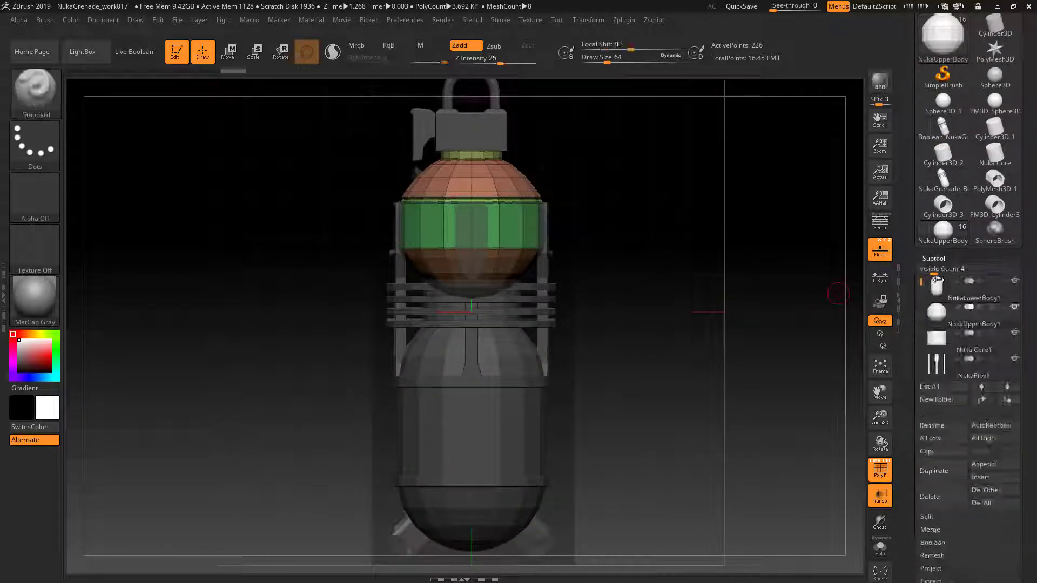
click(941, 343)
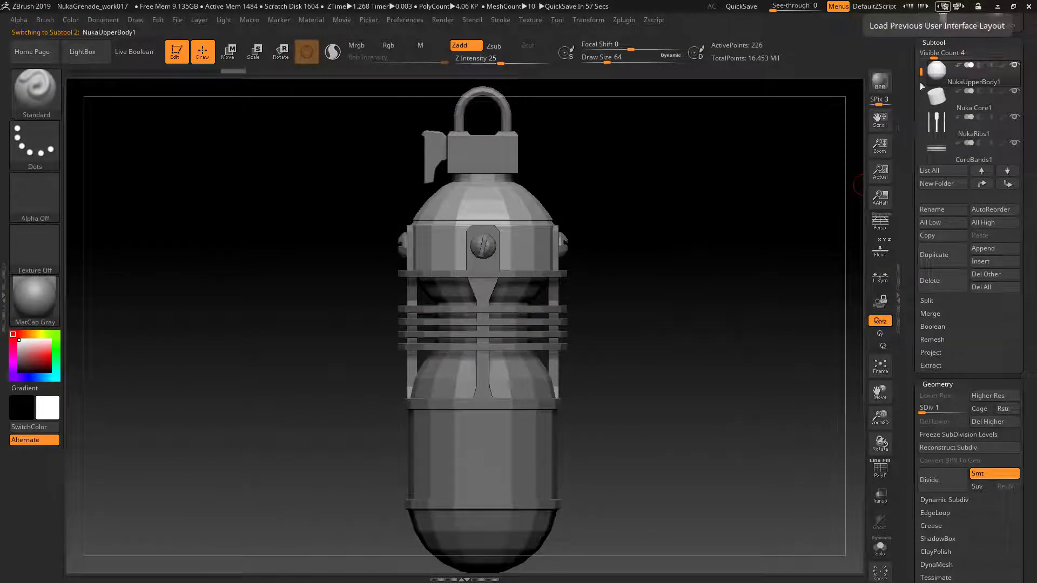
Make the Boolean_NukaGrenade2_3 and Boolean_NukaGrenade2_1 subtools visible alongside the rest of the grenade
drag(919, 82, 920, 130)
click(934, 79)
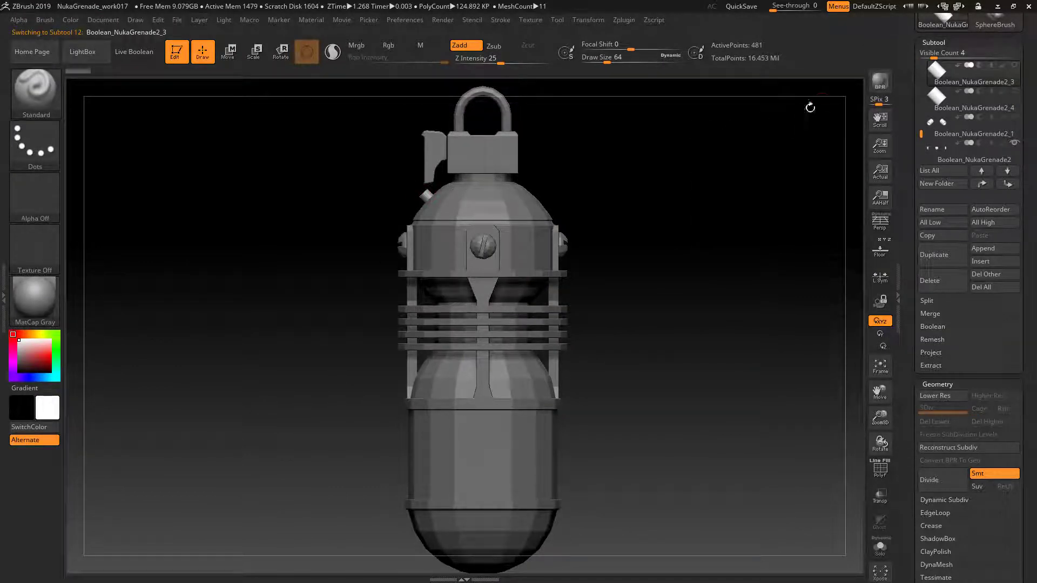
mouse_move(997, 119)
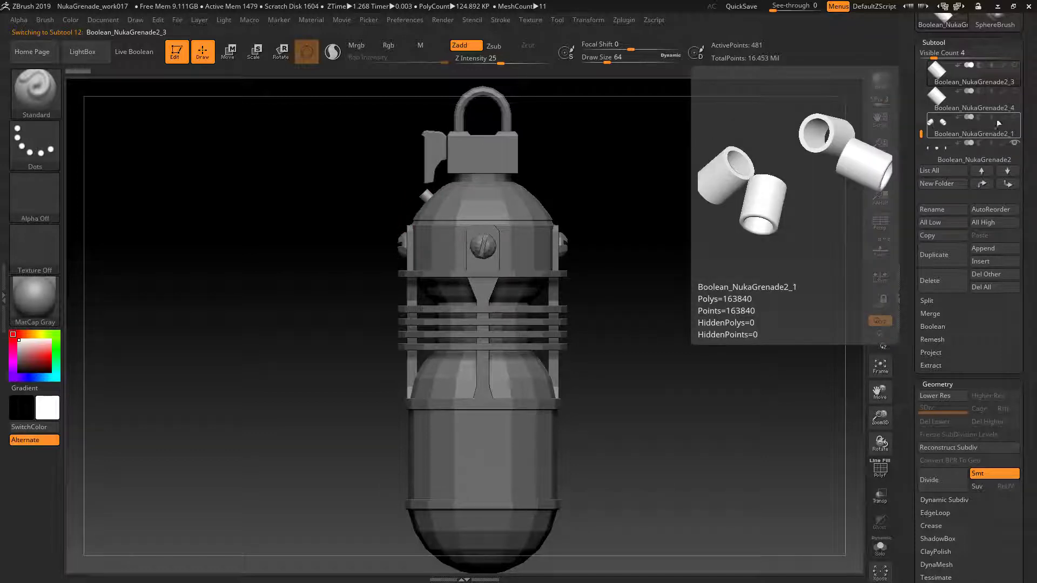
click(1014, 65)
click(1014, 117)
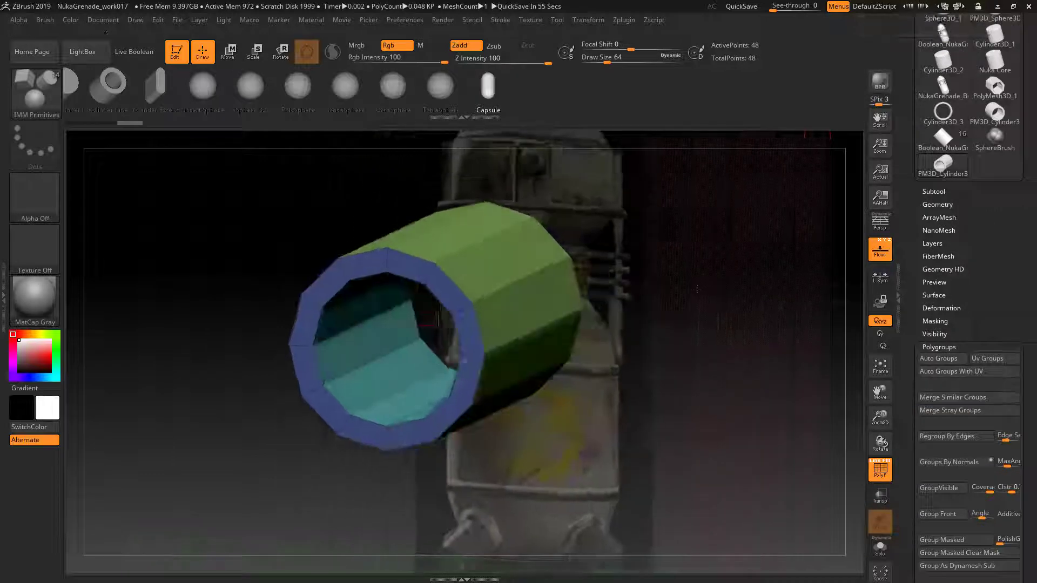
Examine the low-poly hollow cylinder, its wall thickness and its polygroups from several angles
drag(698, 289, 728, 288)
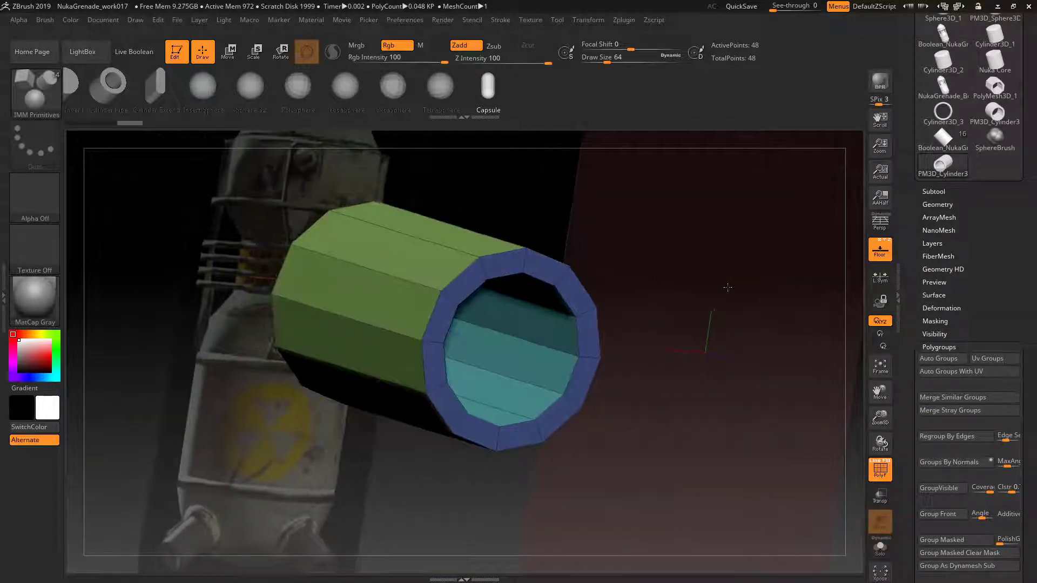
drag(653, 273, 558, 301)
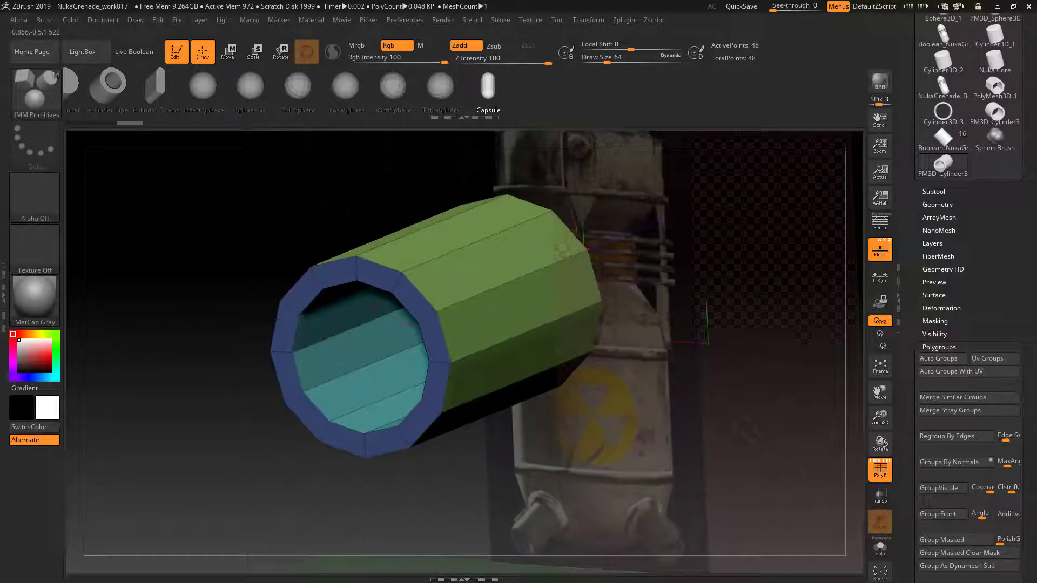
drag(643, 248, 624, 249)
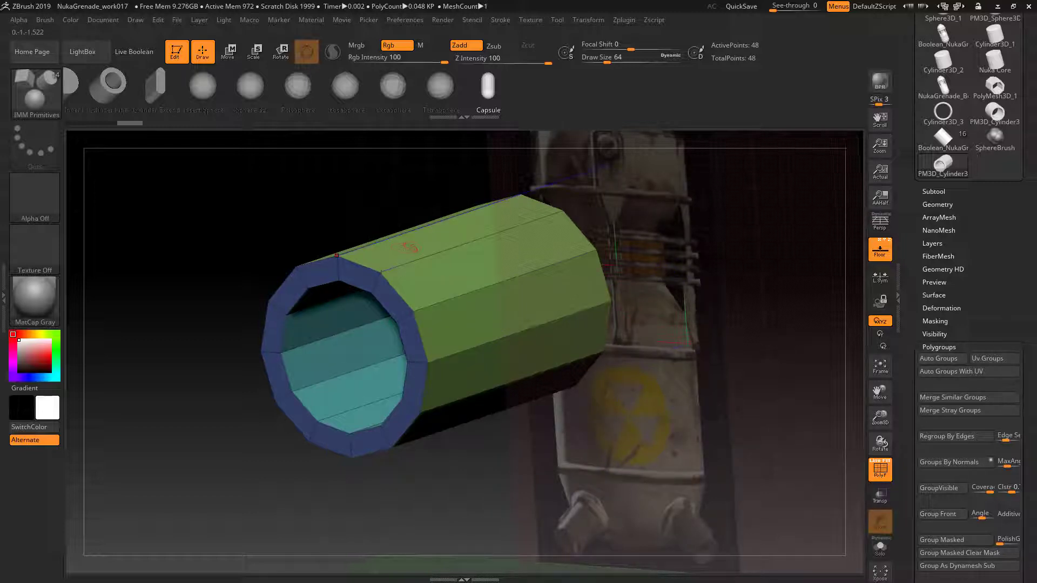
drag(674, 291, 514, 280)
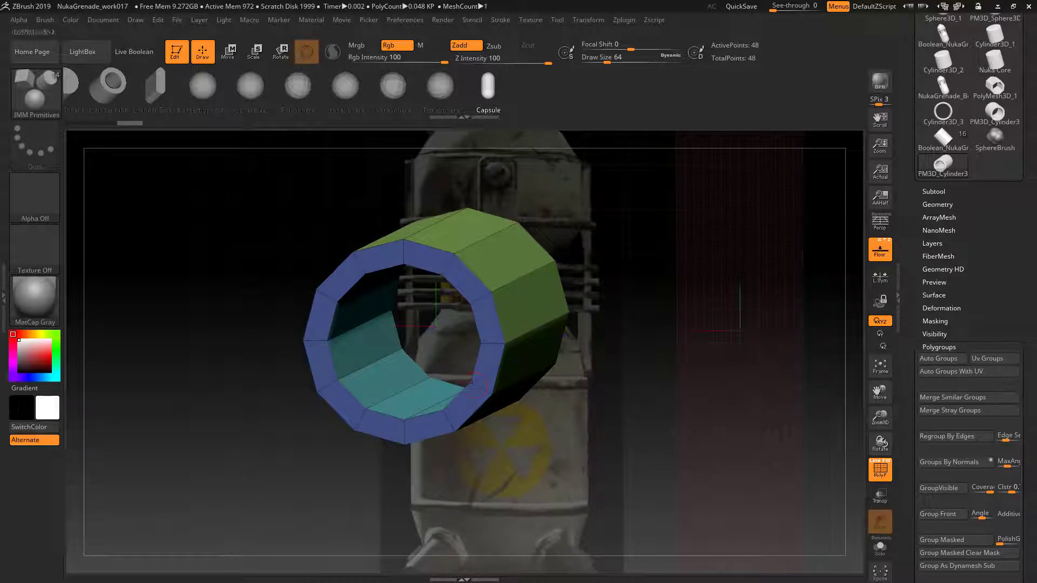
mouse_move(655, 292)
mouse_down()
mouse_move(666, 288)
mouse_move(647, 304)
mouse_up()
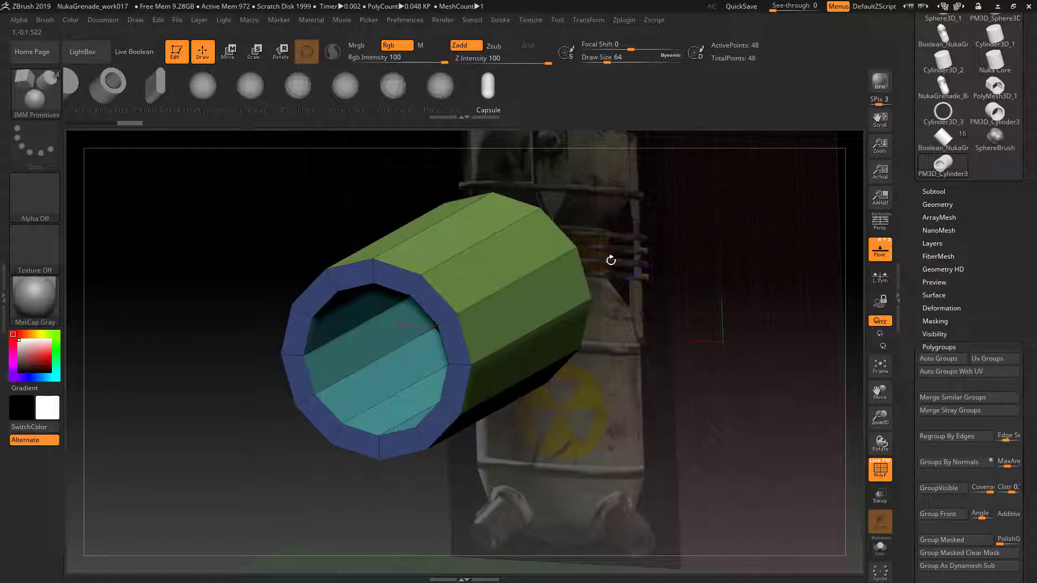
drag(621, 250, 602, 295)
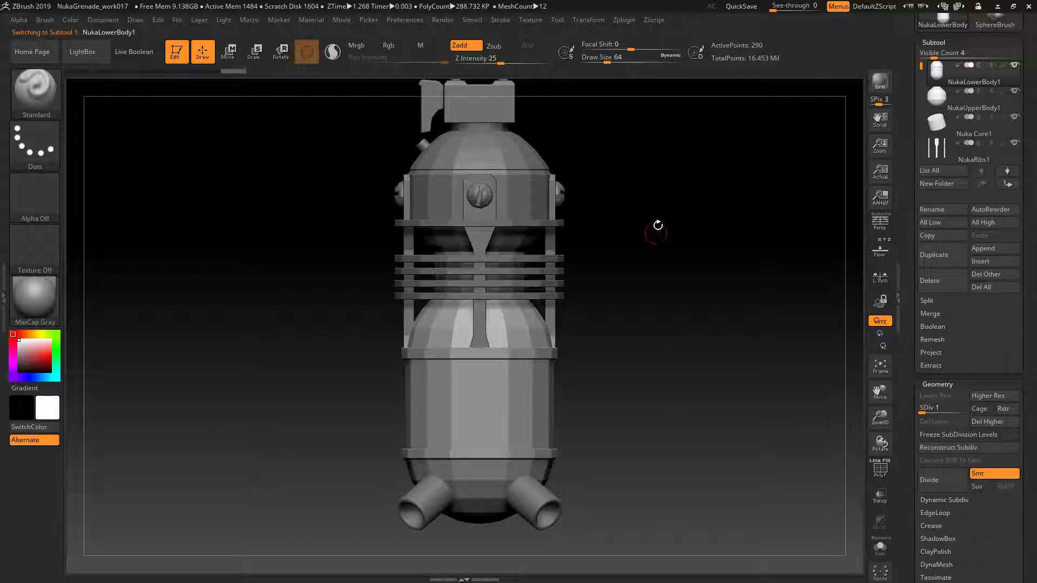
Drop the full visible grenade, including the lower pipes, to its lowest resolution with Low Res vis
drag(658, 226, 645, 250)
click(616, 18)
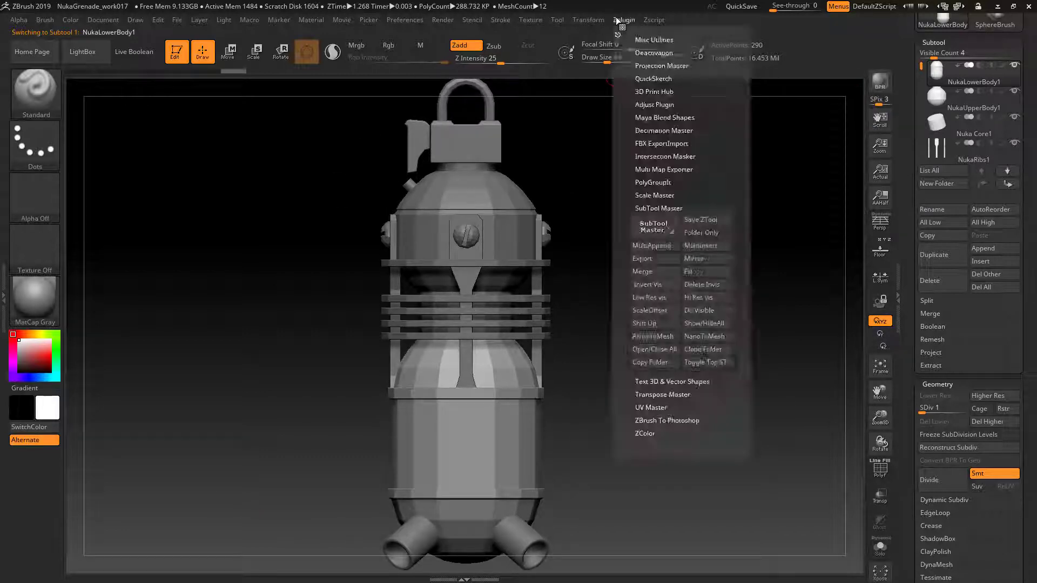
click(645, 296)
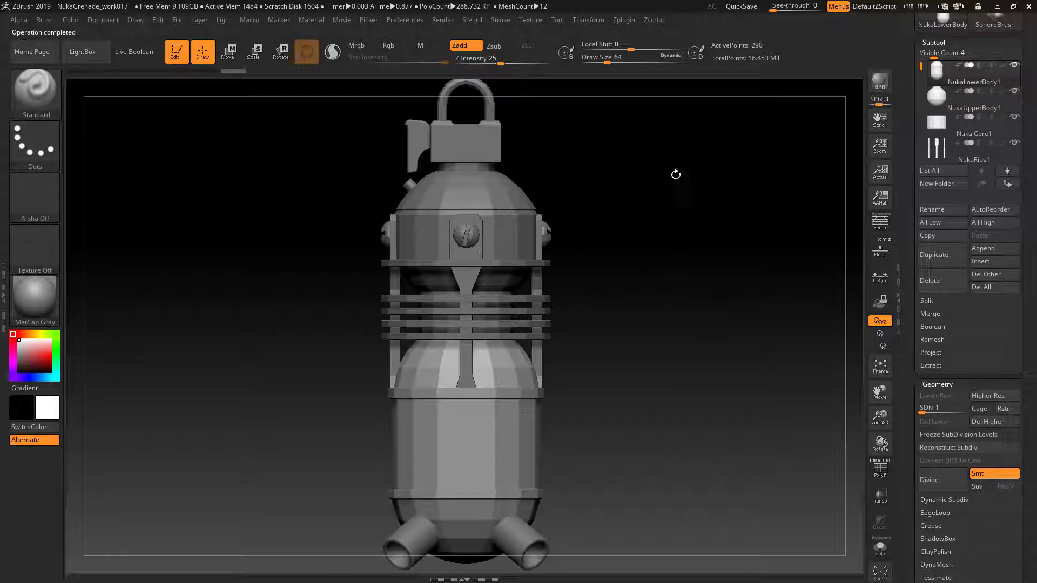
Merge the visible subtools with SubTool Master, using Preserve existing Polygroups and Merge only
click(618, 19)
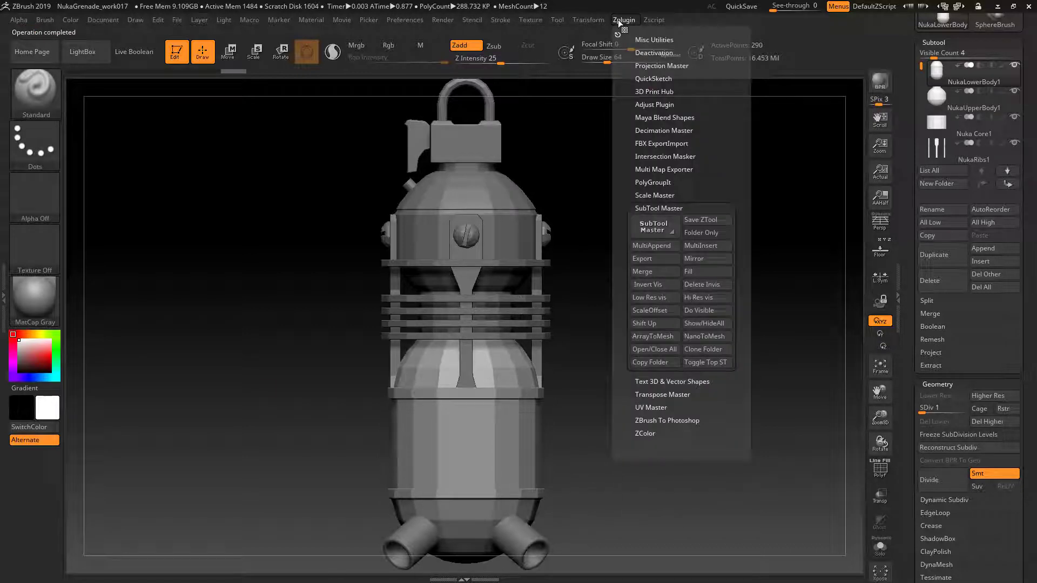
click(654, 274)
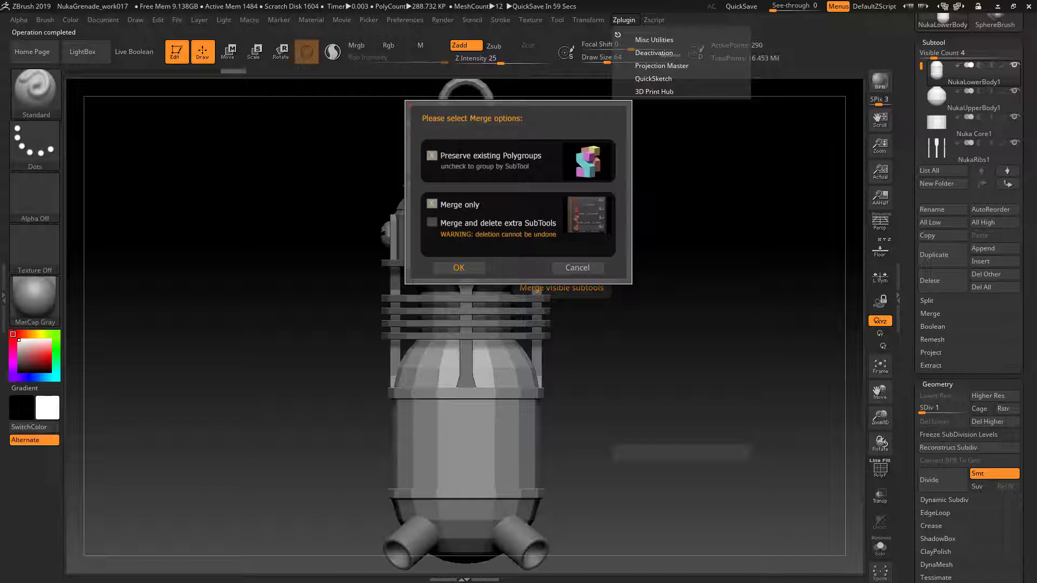
click(458, 267)
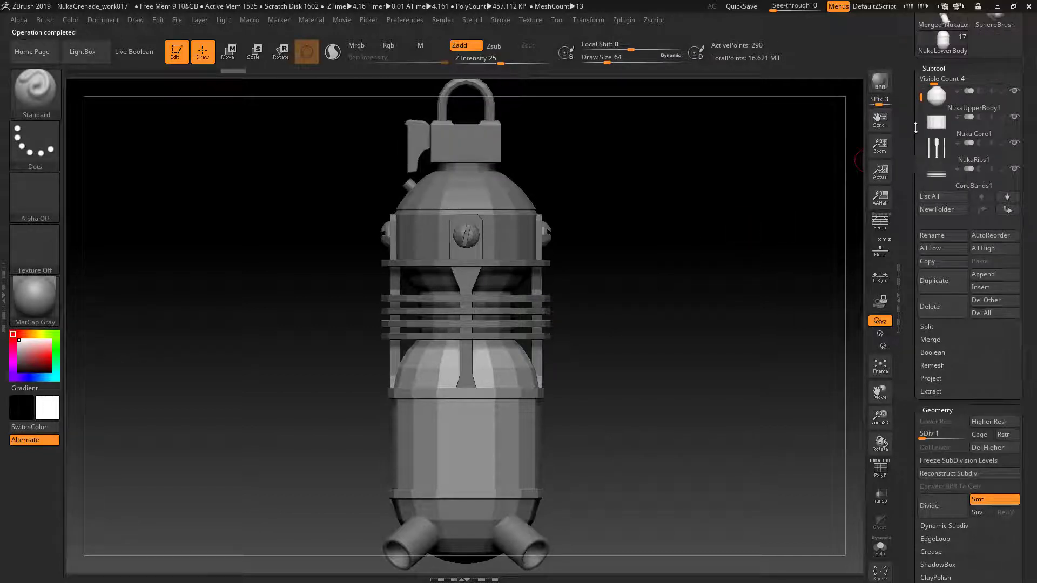
Hide the original subtools, then select and display only the Merged_NukaLowerBody2 subtool
drag(921, 96, 922, 77)
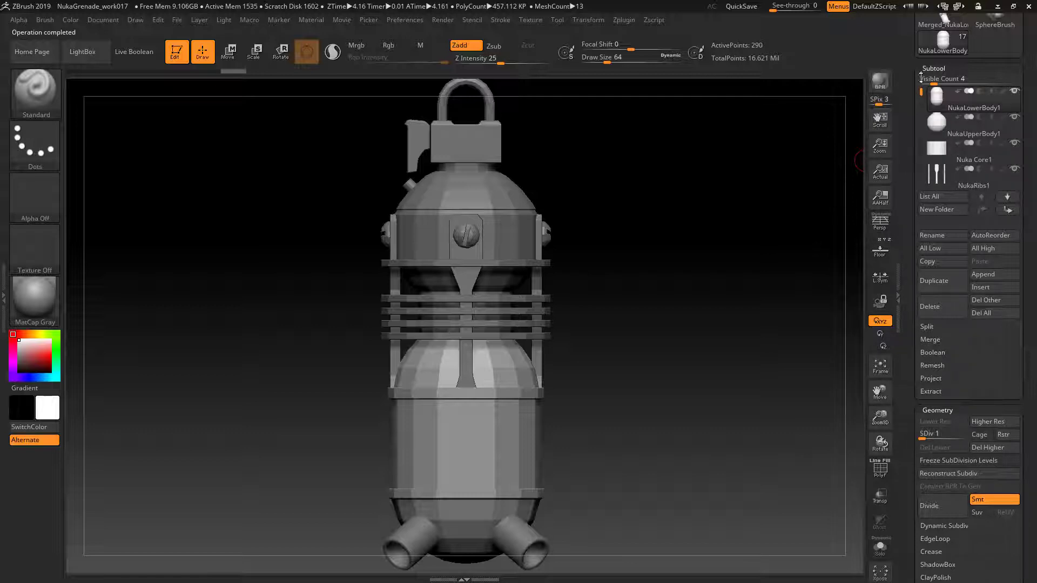
shift+click(1014, 91)
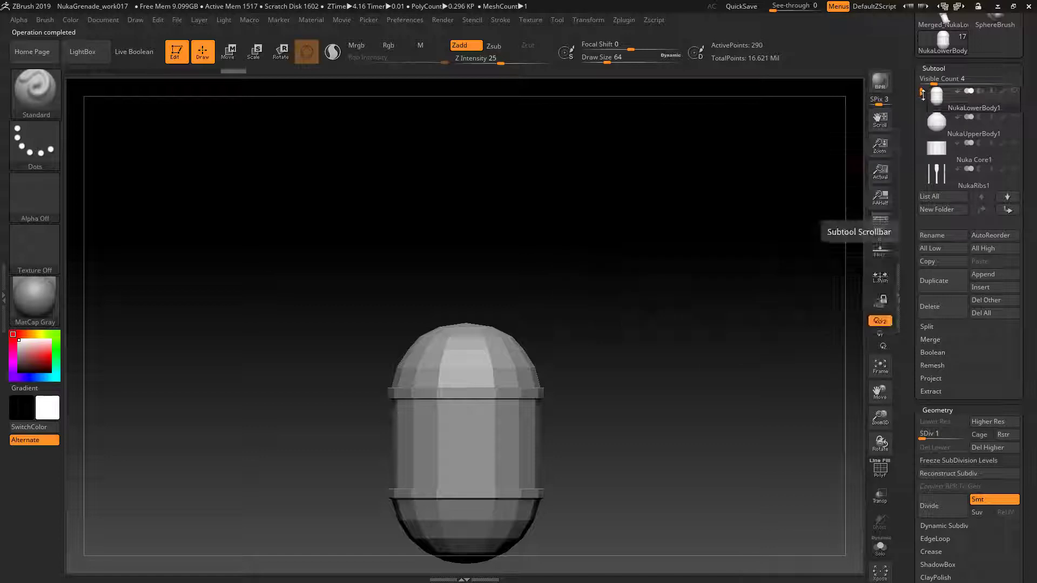
drag(922, 95, 920, 185)
click(972, 103)
shift+click(1015, 91)
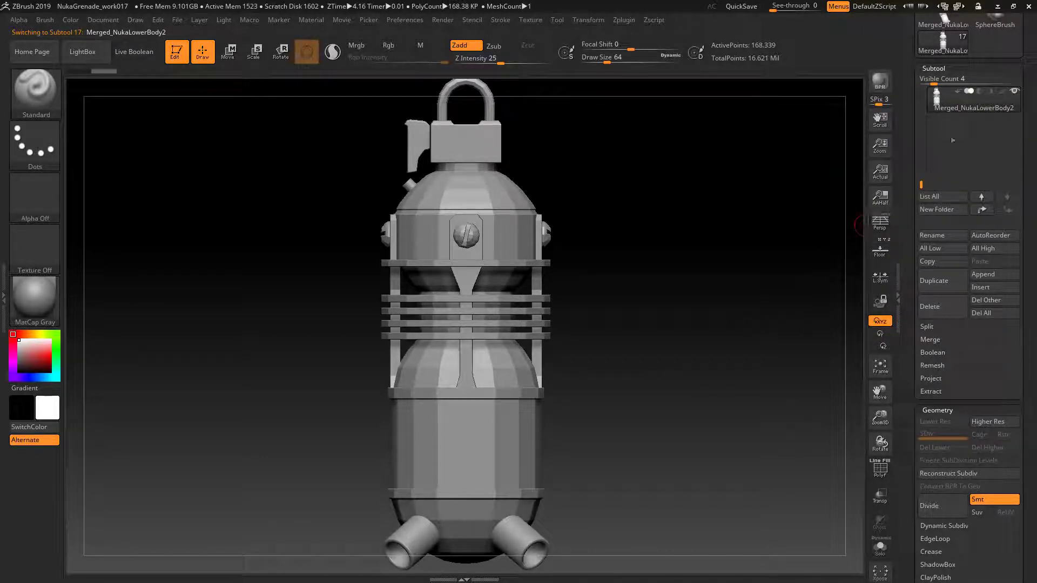
Turn on the PolyFrame display and inspect the merged grenade's polygroups and wireframe
drag(644, 337, 709, 275)
key(shift+f)
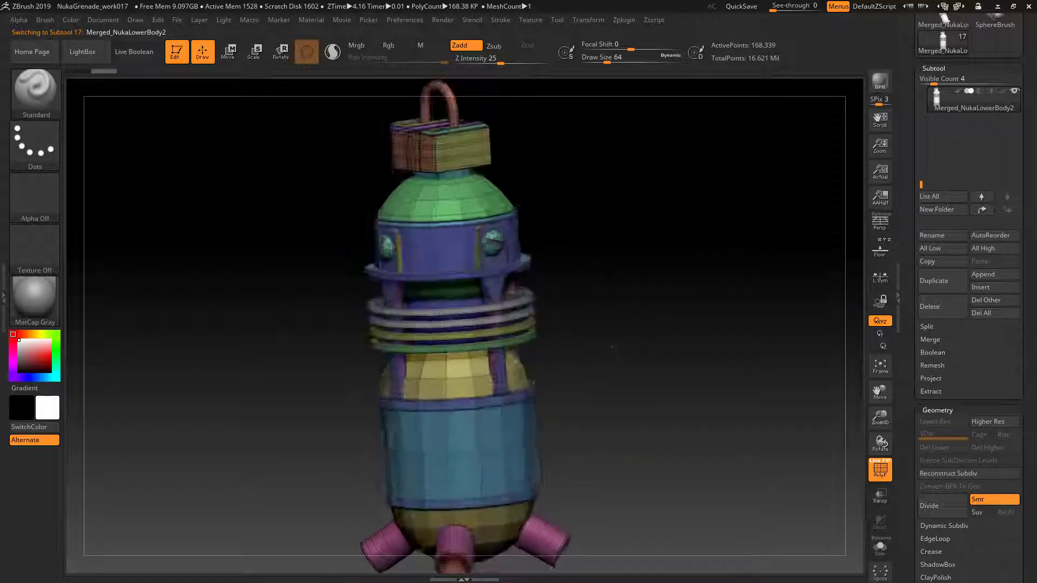
drag(612, 347, 535, 372)
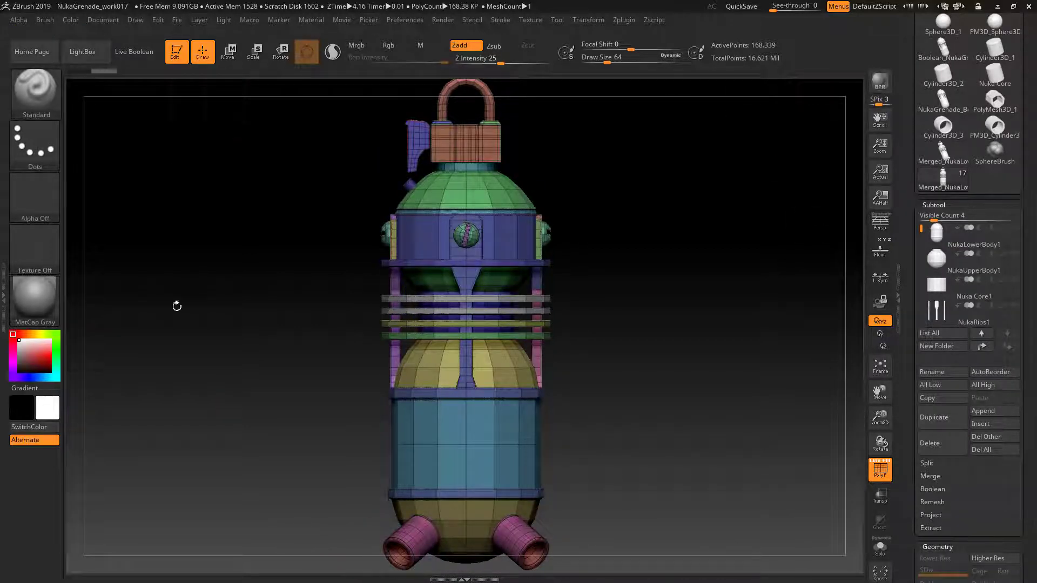
Remove all creases from the merged grenade mesh and inspect its bands, ribs and body
drag(1035, 99, 1034, 143)
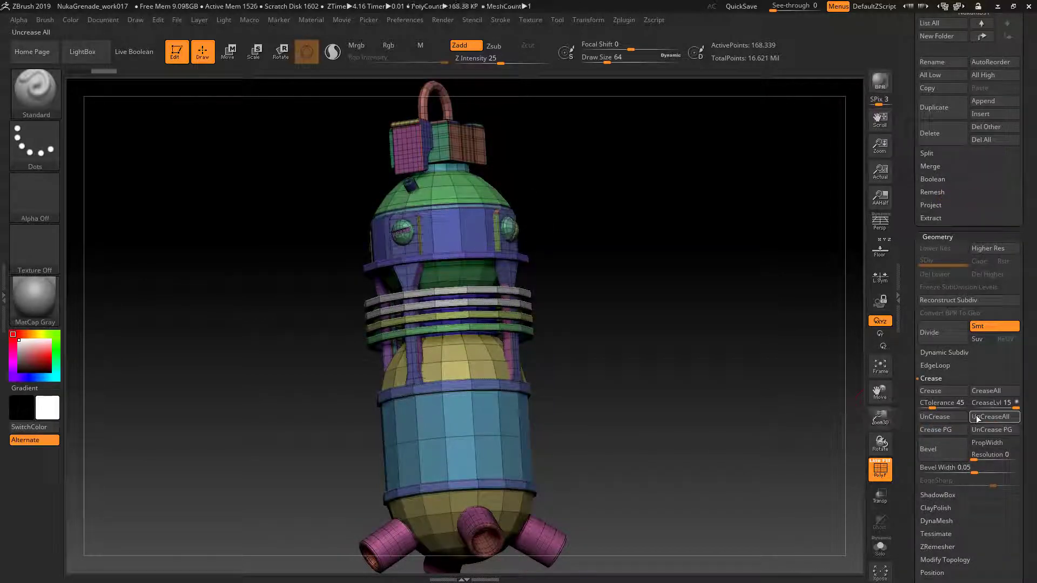
click(976, 417)
mouse_move(633, 345)
mouse_down()
mouse_move(635, 357)
mouse_move(670, 367)
mouse_move(704, 359)
mouse_move(648, 345)
mouse_move(602, 370)
mouse_up()
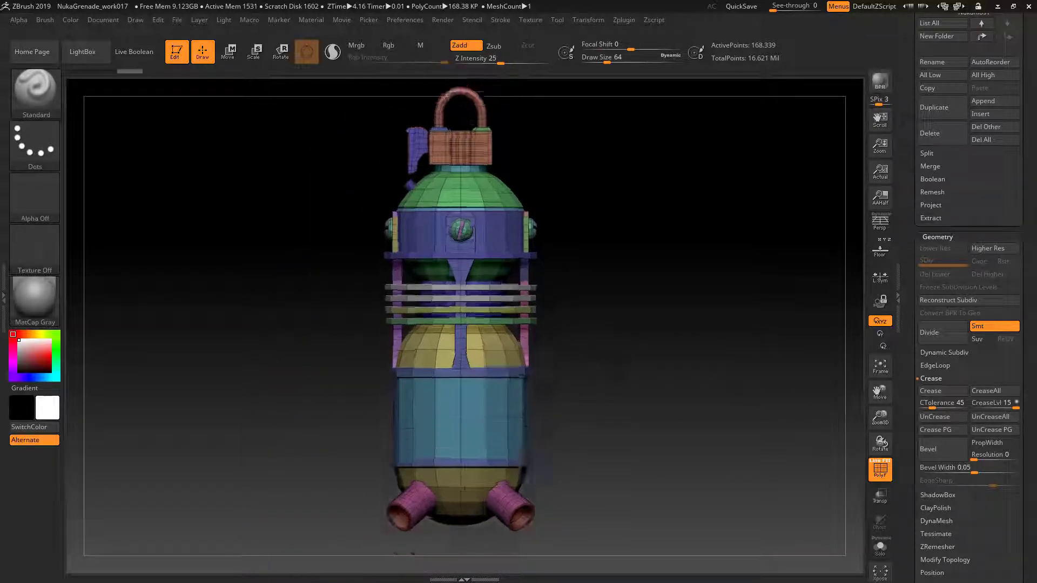
alt+drag(656, 319, 674, 372)
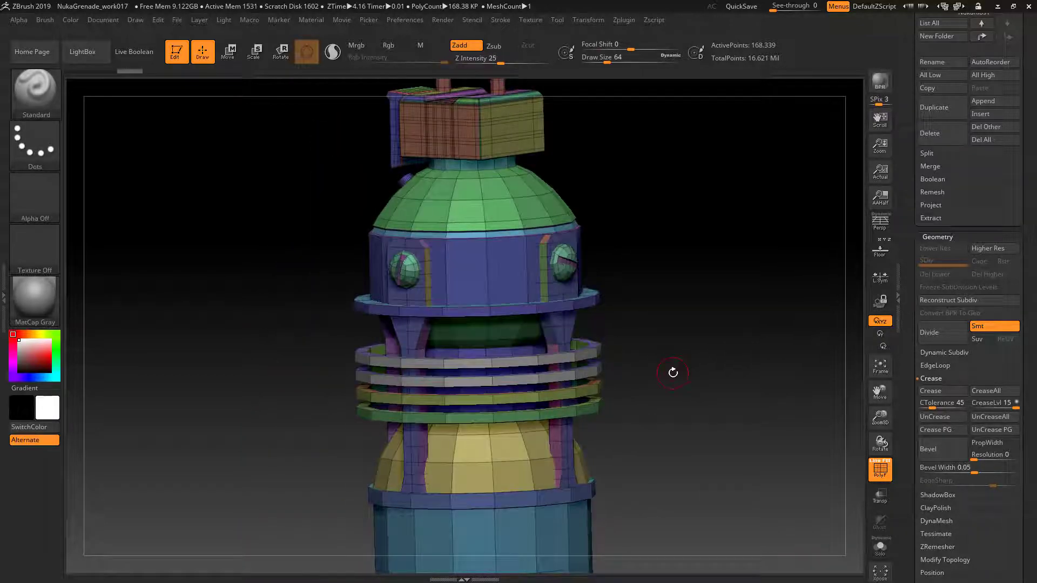
alt+drag(655, 432, 639, 284)
drag(679, 444, 664, 413)
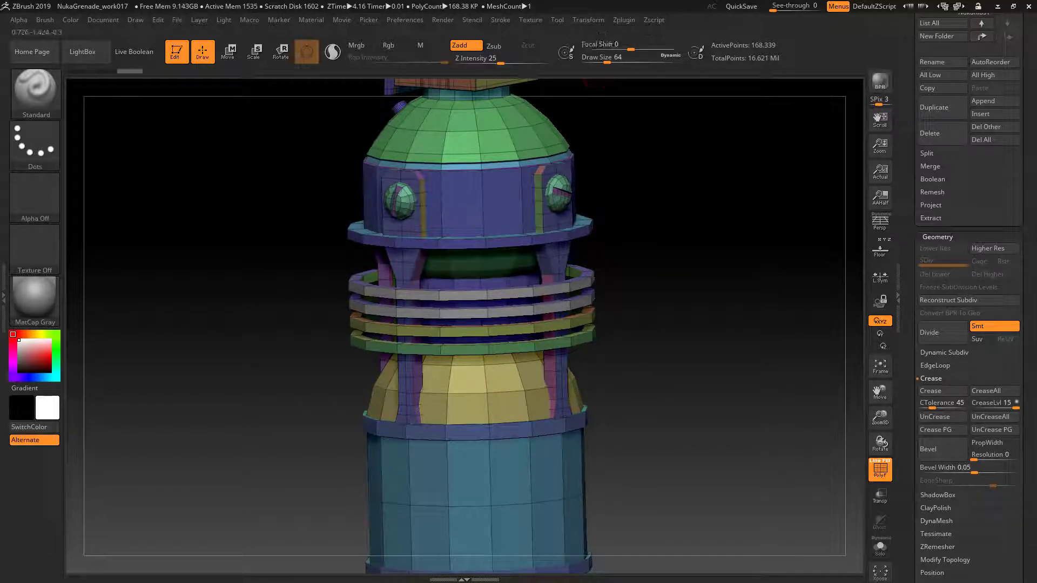
drag(724, 318, 745, 277)
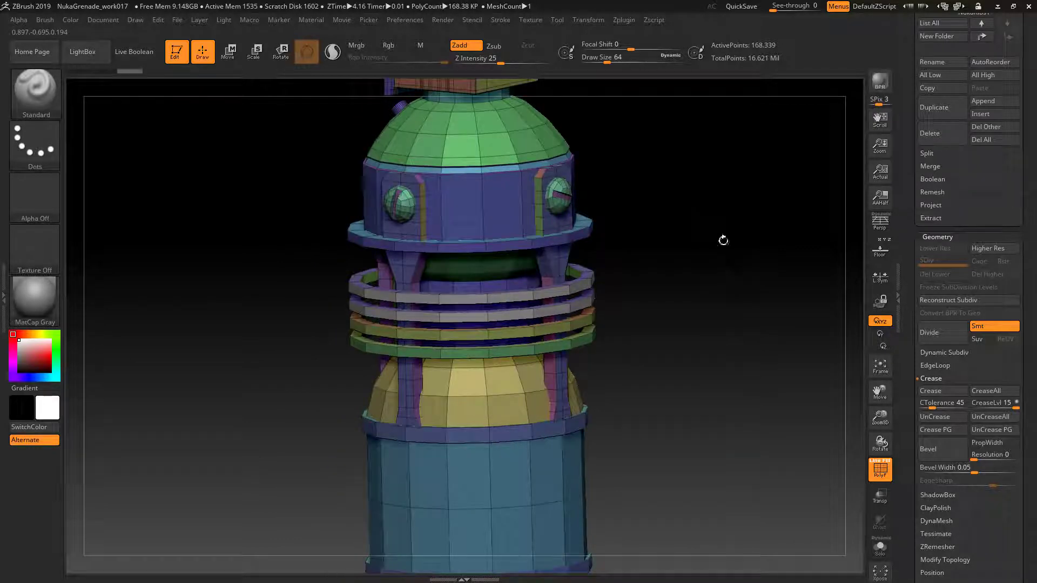
Select the ZModeler brush for editing the merged grenade's polygons and edges
drag(724, 240, 685, 346)
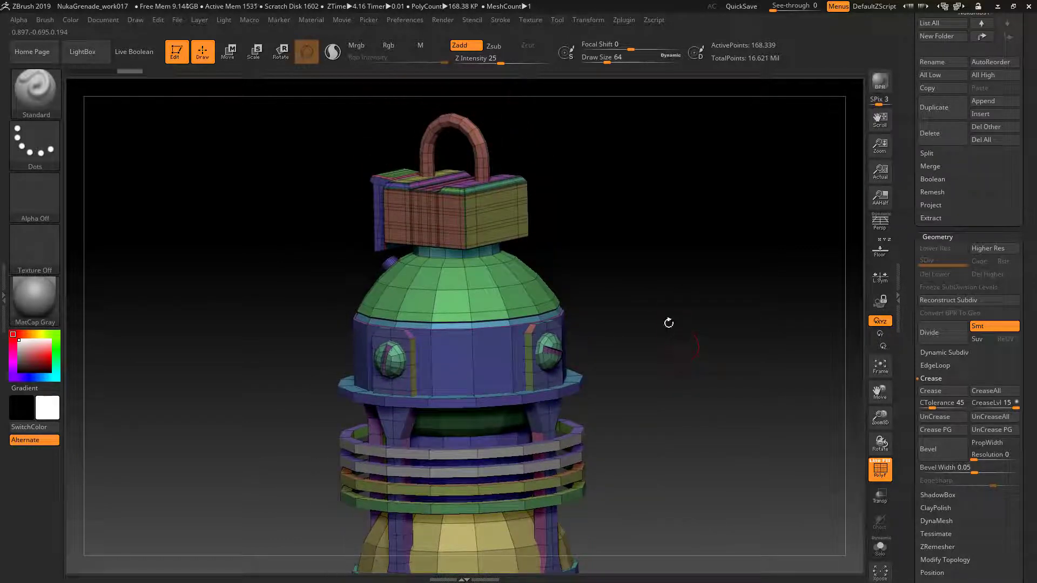
mouse_move(596, 240)
mouse_down()
mouse_move(616, 292)
mouse_move(609, 271)
mouse_move(620, 248)
mouse_move(607, 260)
mouse_move(591, 238)
mouse_up()
click(36, 98)
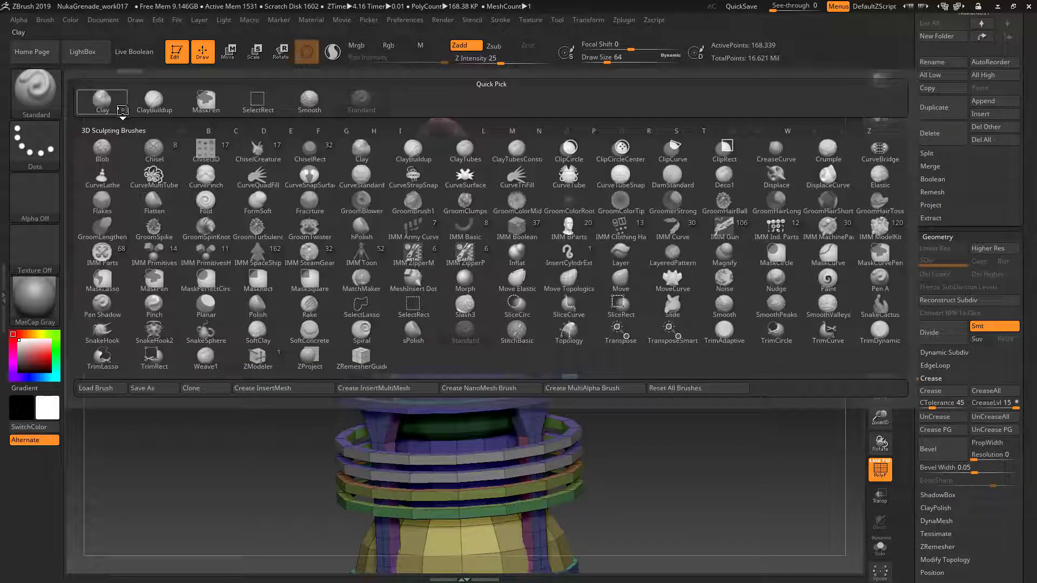
click(264, 345)
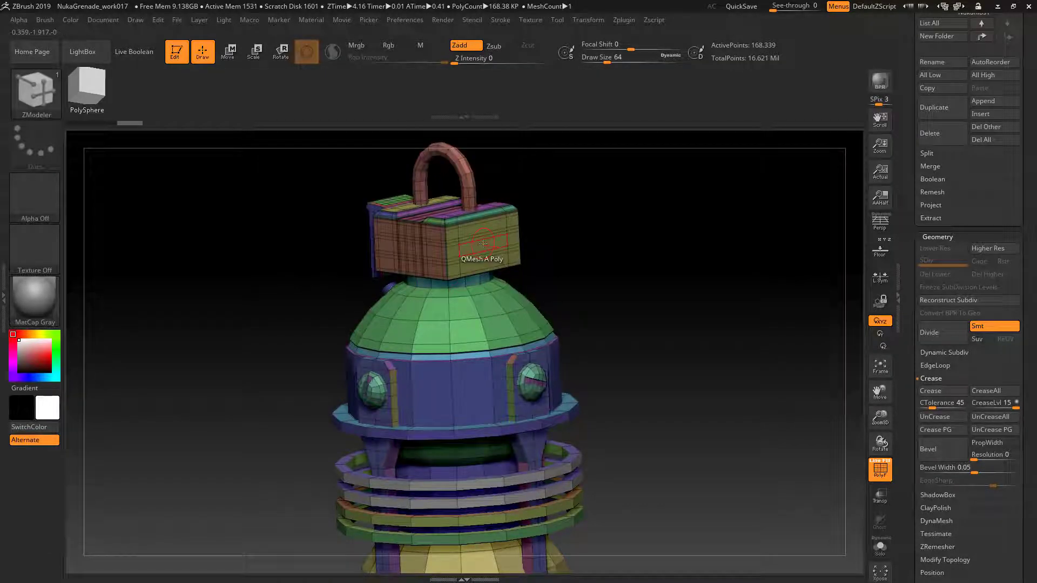
mouse_move(562, 256)
mouse_down()
mouse_move(563, 241)
mouse_move(561, 264)
mouse_up()
Activate radial symmetry around the Y axis only, with a RadialCount of 4
alt+drag(657, 425, 636, 295)
click(601, 19)
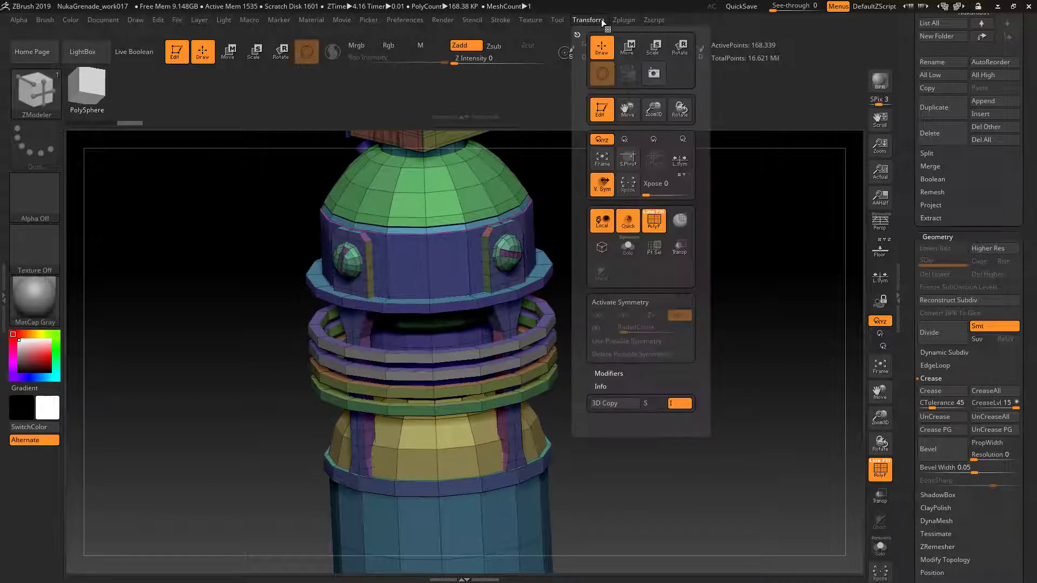
click(659, 302)
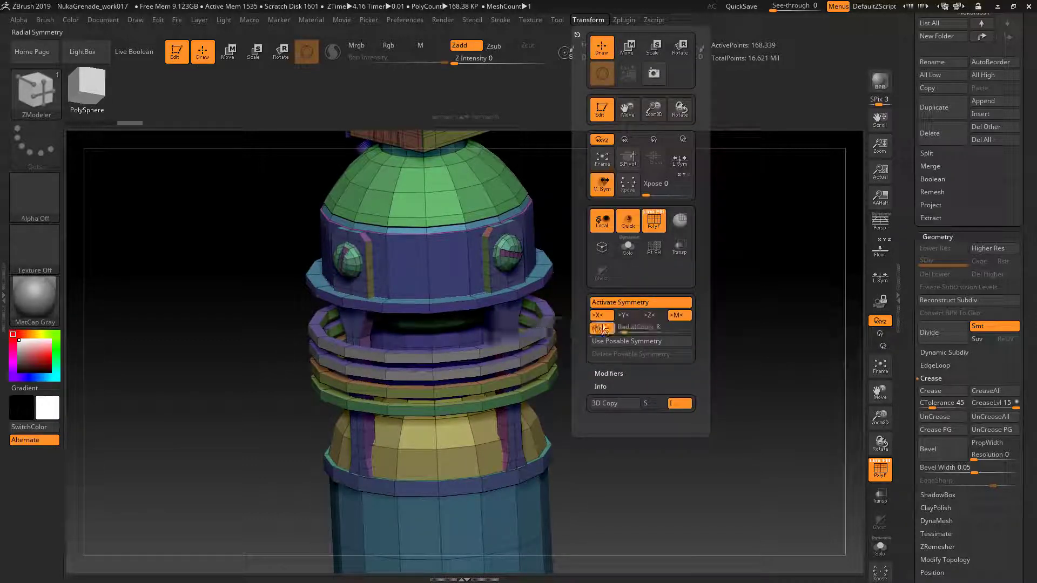
click(601, 328)
click(597, 314)
click(626, 315)
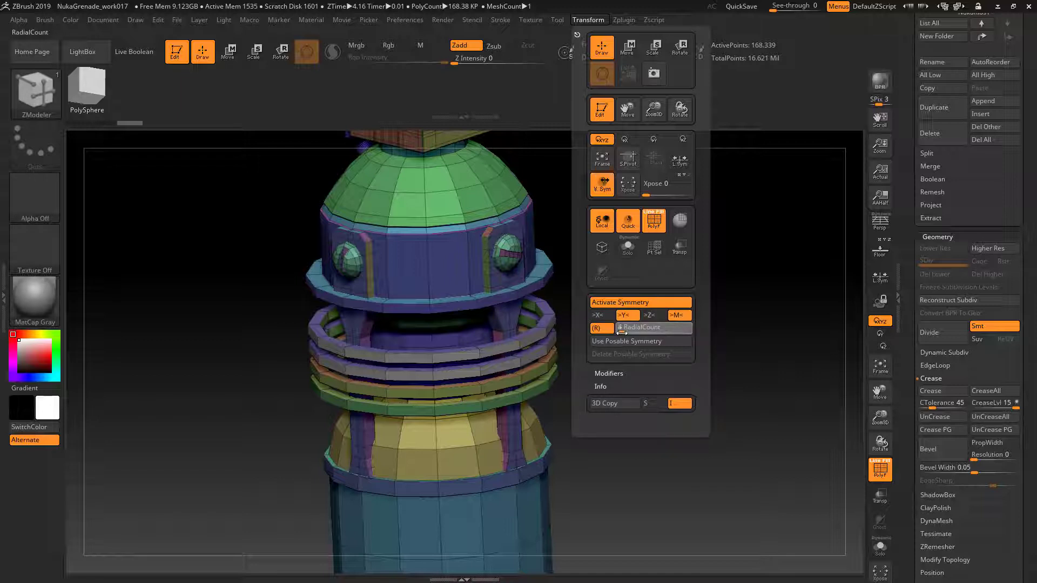
alt+drag(616, 449, 606, 299)
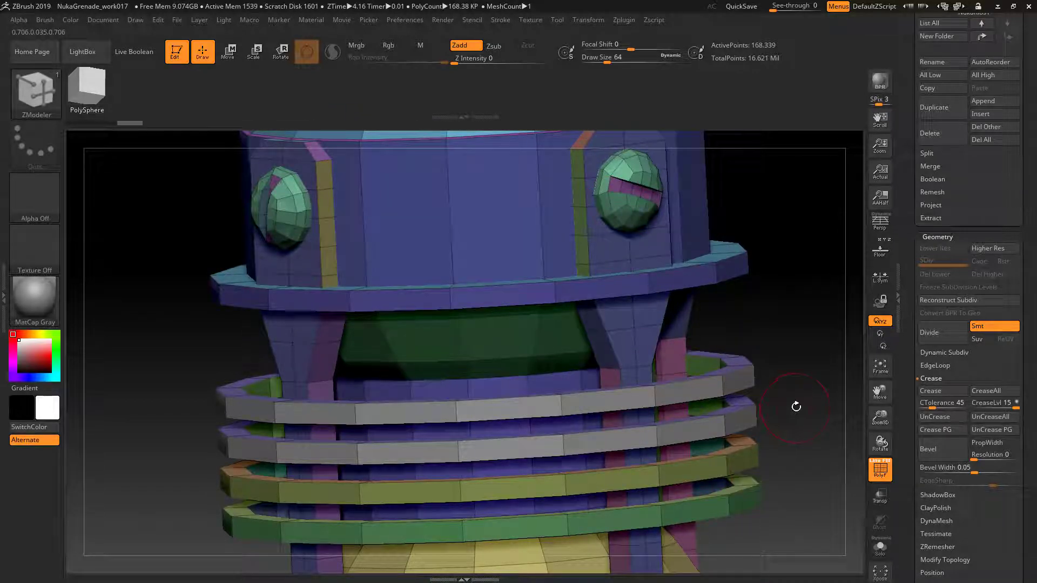
Set the ZModeler edge action to Delete with EdgeLoop Complete as its target
alt+drag(796, 406, 733, 167)
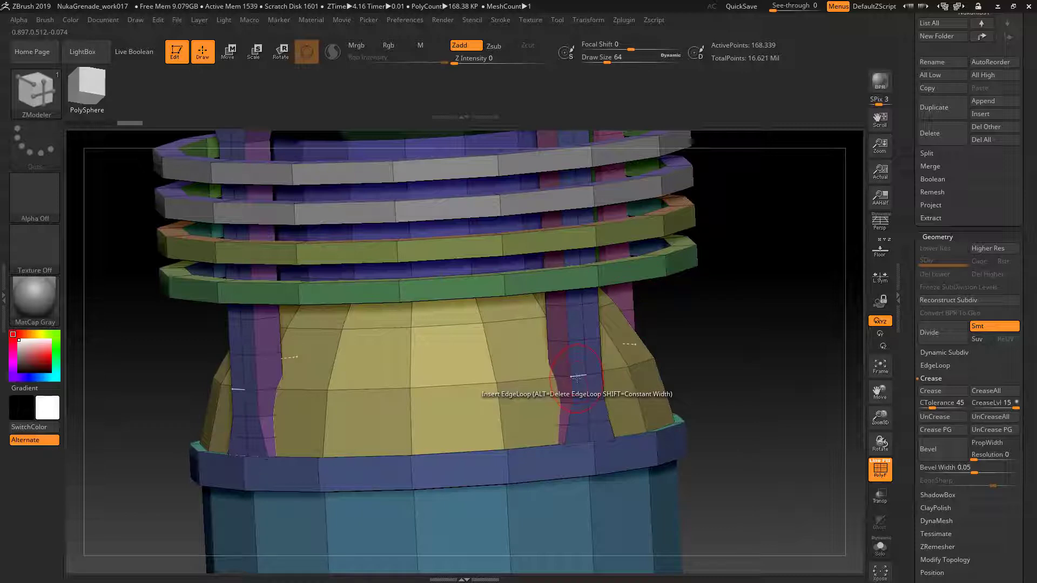
key(space)
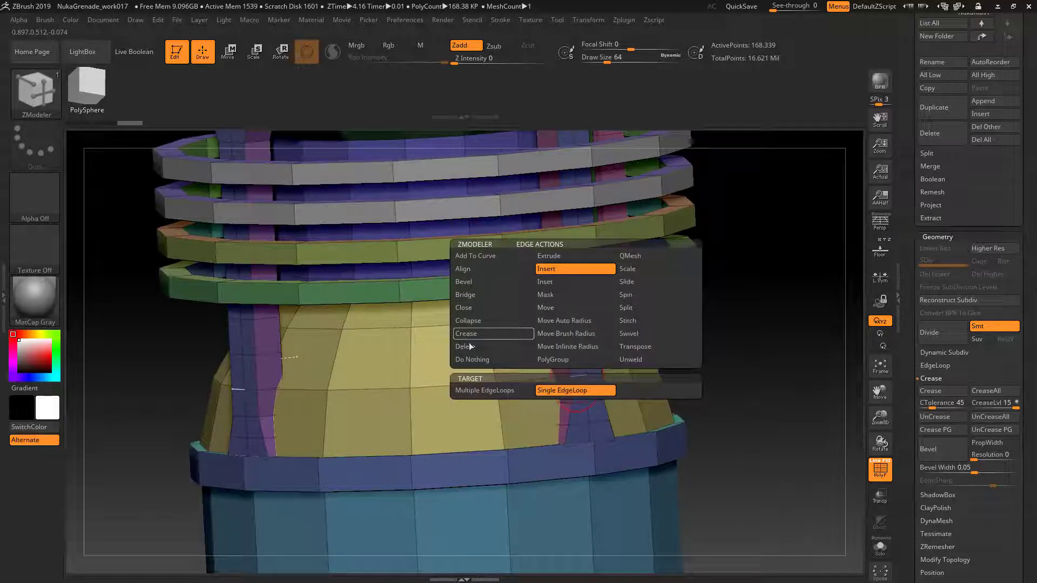
click(469, 346)
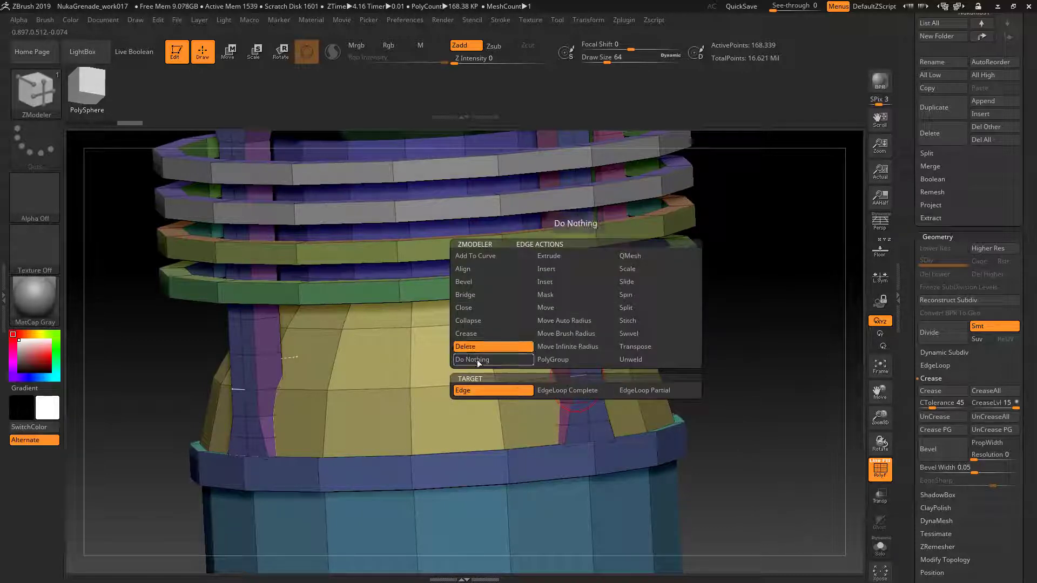
click(578, 390)
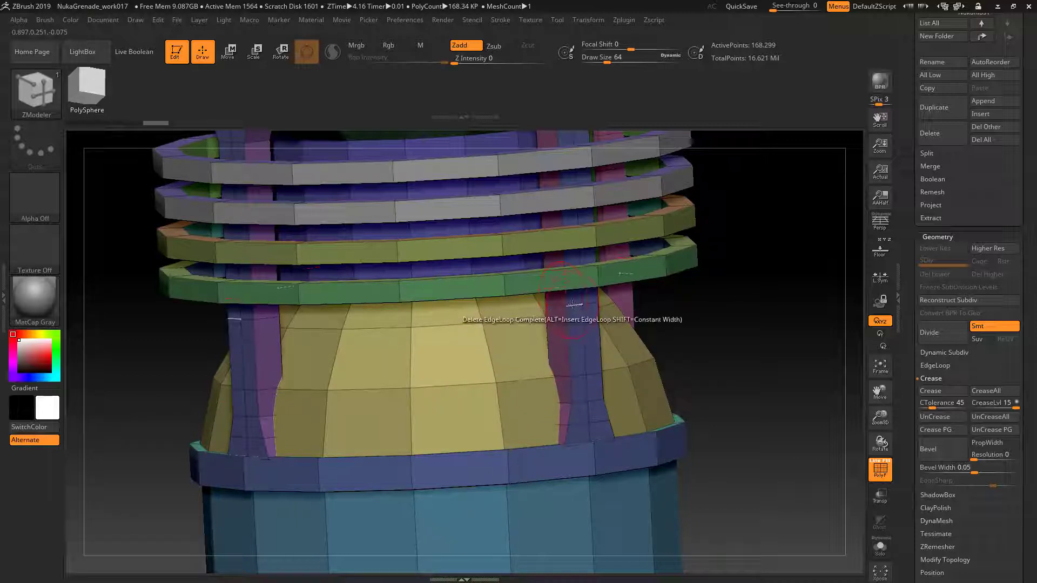
Delete the unneeded edge loops along the vertical struts that run behind the four rings
drag(738, 282, 694, 359)
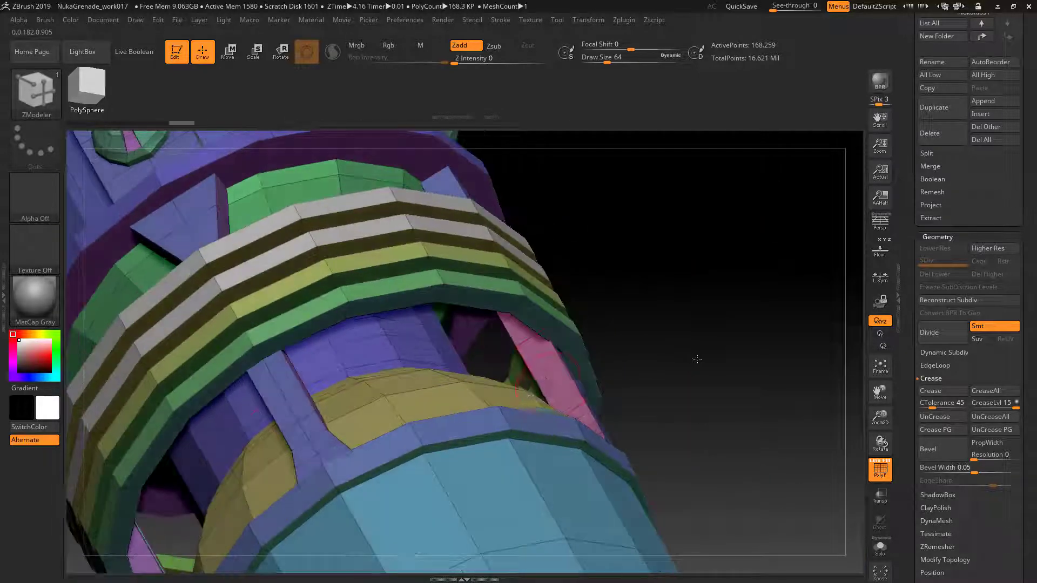
click(530, 338)
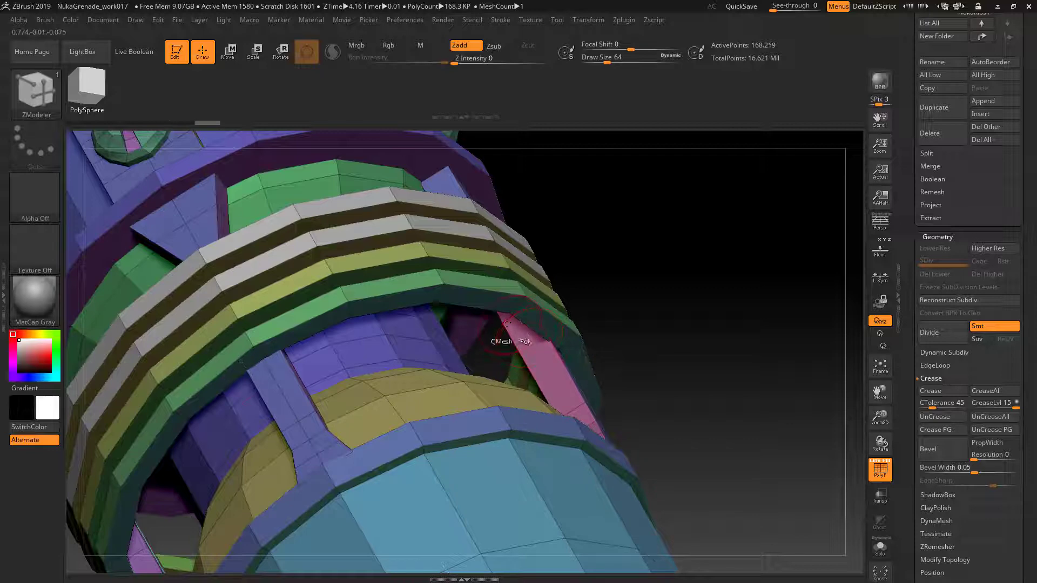
right_drag(509, 321, 516, 321)
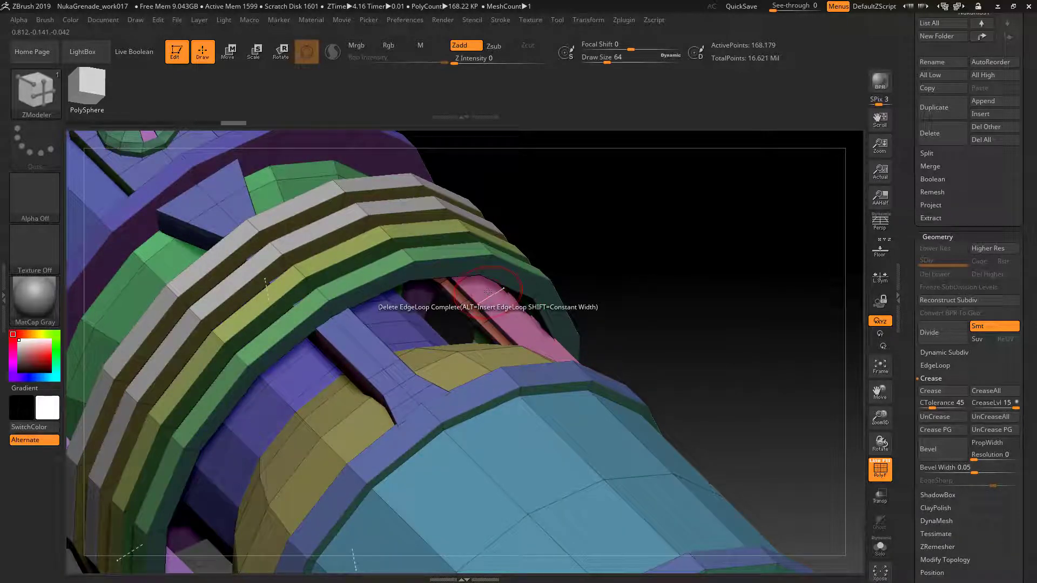
click(511, 315)
right_drag(620, 273, 624, 254)
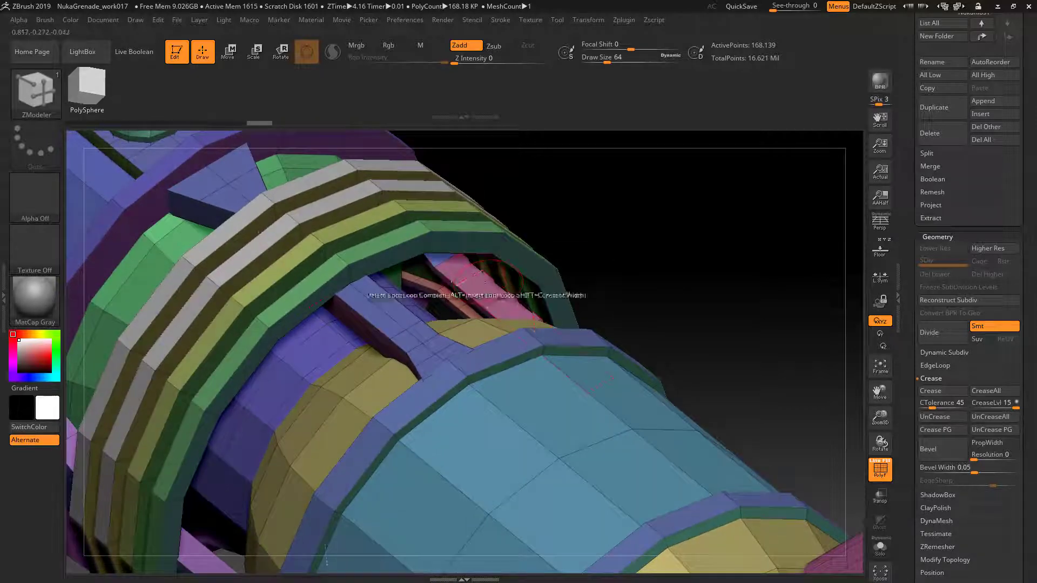
click(478, 277)
right_drag(699, 233, 634, 303)
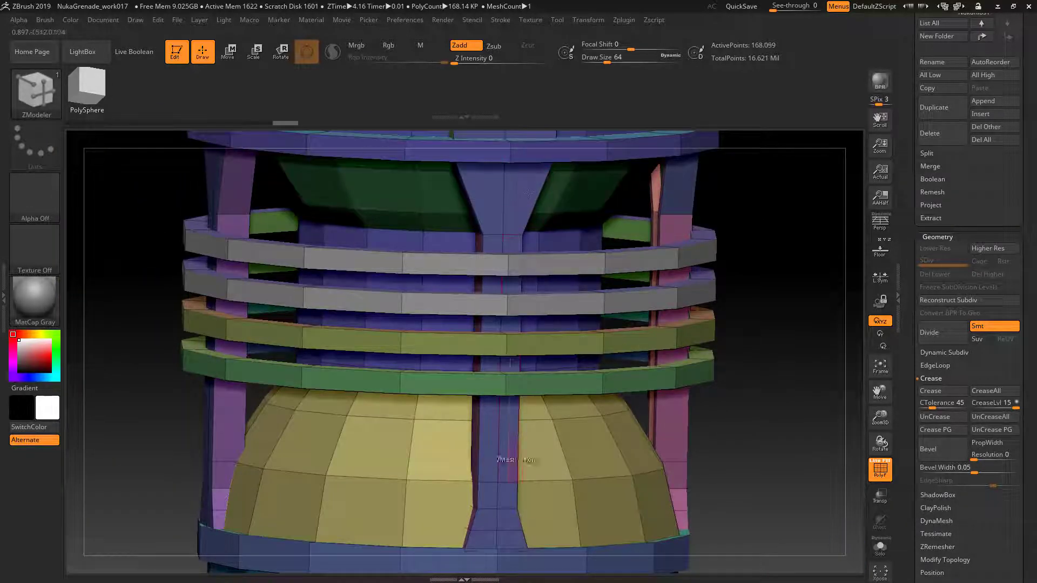
click(501, 509)
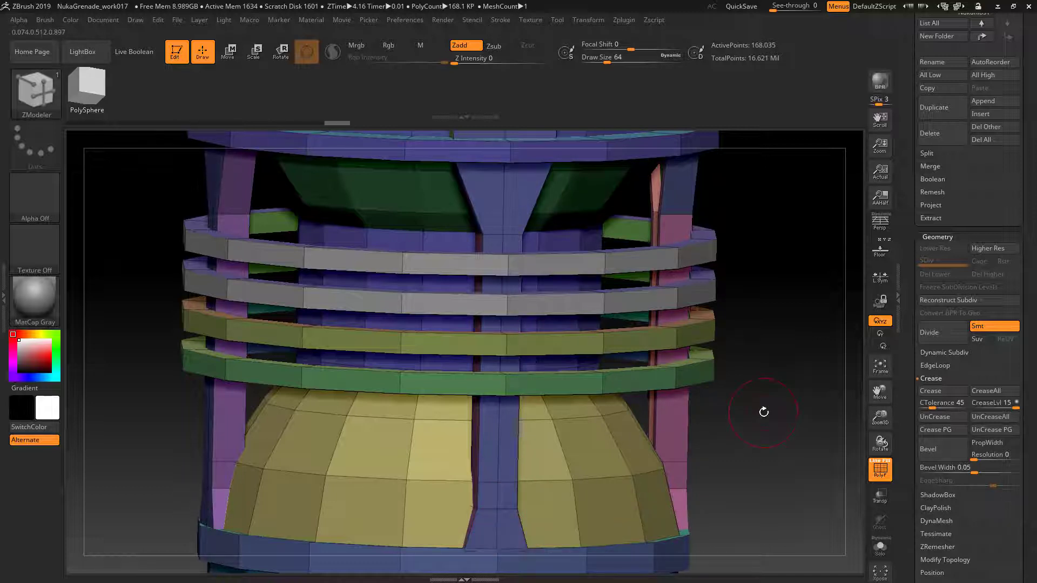
Delete the extra edge loops on the strut brackets and the bolt plates above the rings
drag(817, 463, 491, 486)
drag(543, 451, 752, 355)
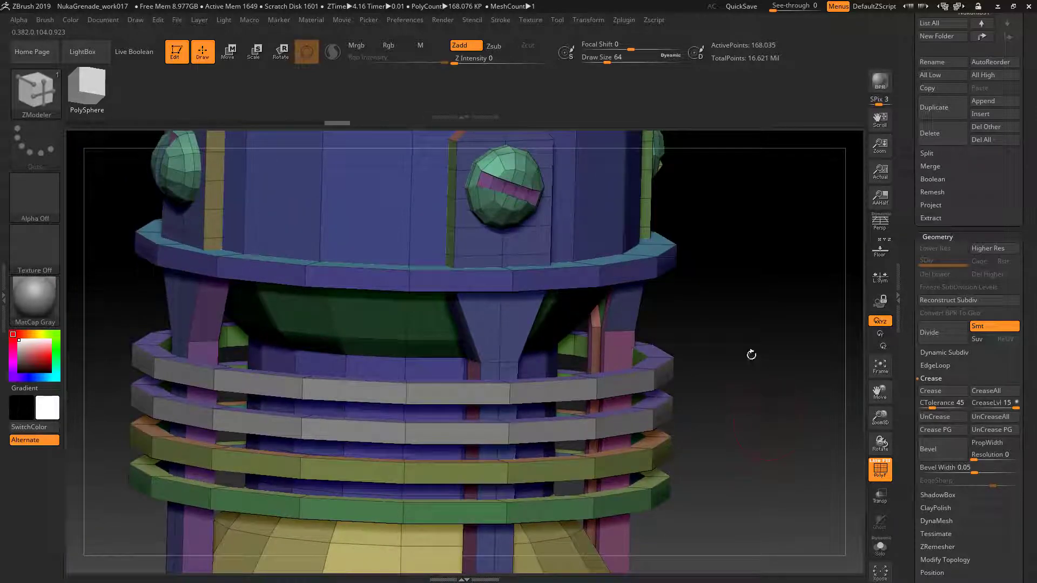
drag(750, 311, 762, 298)
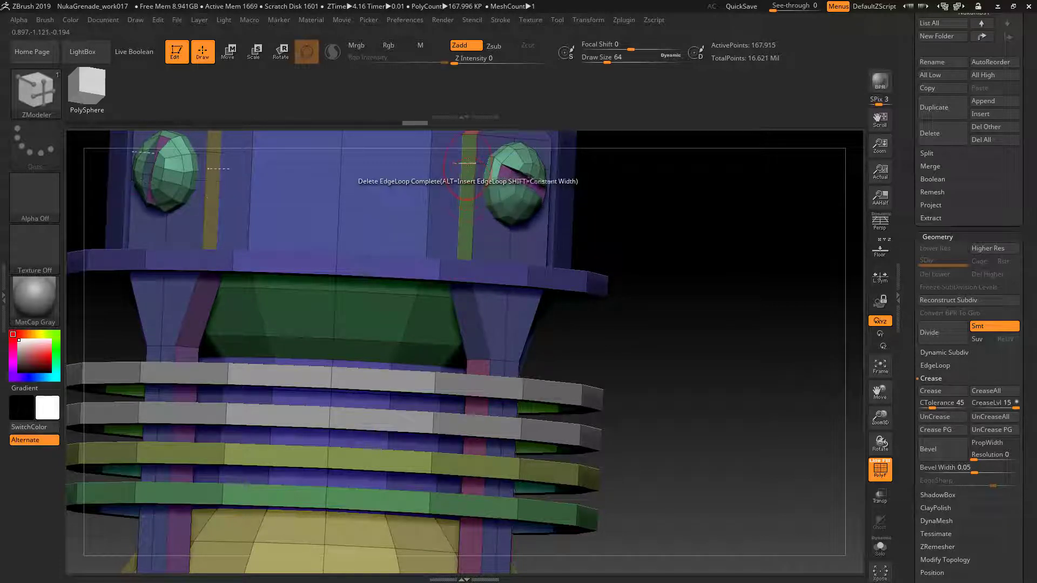
drag(717, 191, 713, 221)
drag(734, 389, 689, 444)
drag(662, 292, 627, 223)
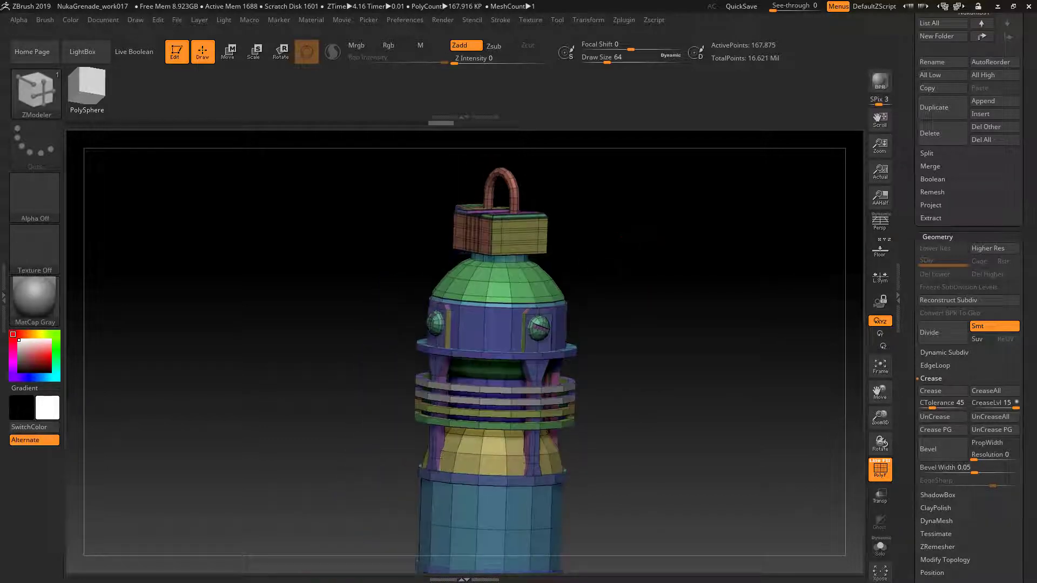
Delete the redundant horizontal edge loops around the side faces of the rectangular cap block
alt+drag(589, 262, 695, 356)
alt+drag(629, 237, 704, 462)
click(579, 381)
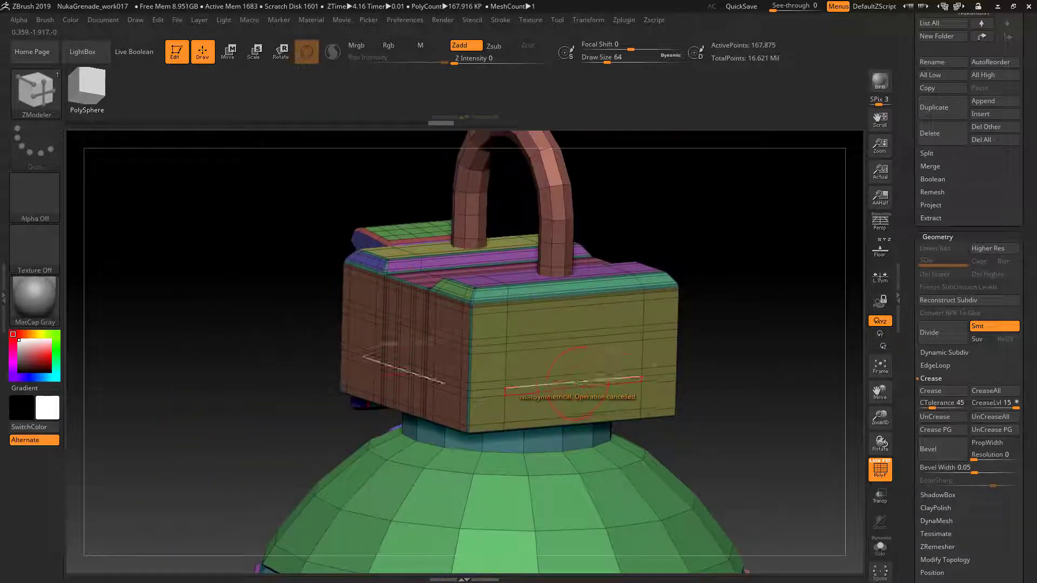
click(576, 382)
click(566, 381)
click(564, 390)
click(552, 348)
click(551, 343)
click(550, 334)
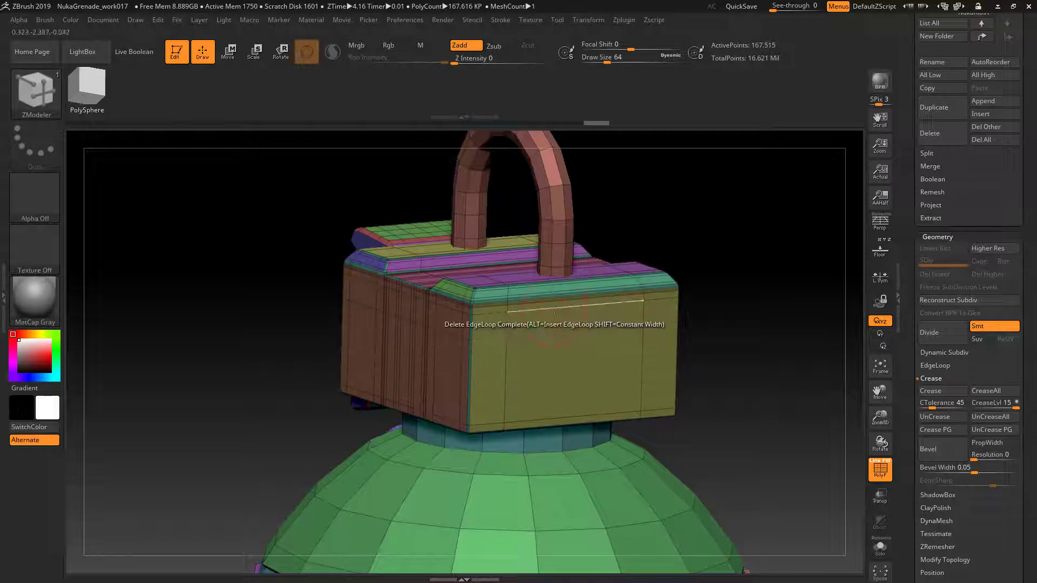
click(554, 309)
click(523, 416)
Delete the clustered vertical edge loops on the cap block's brown side, keeping those that define its top grooves
drag(697, 411, 756, 411)
drag(800, 194, 756, 345)
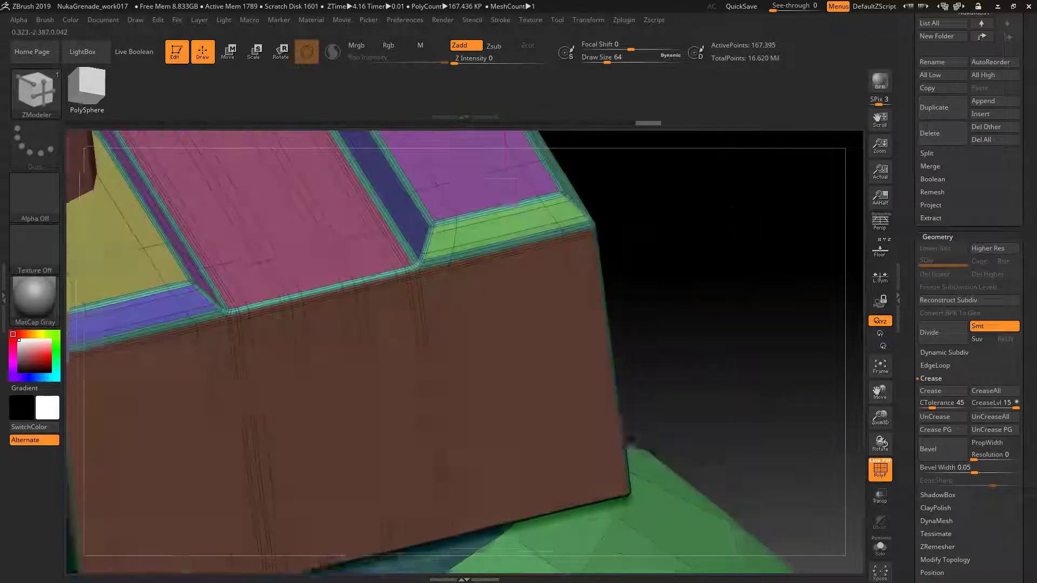
drag(735, 262, 741, 283)
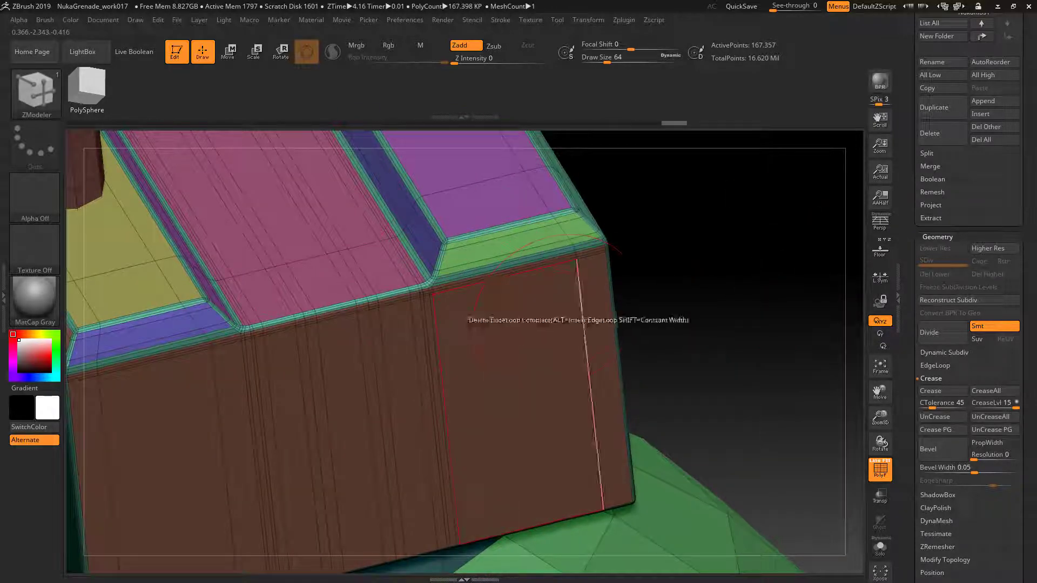
click(470, 310)
click(369, 339)
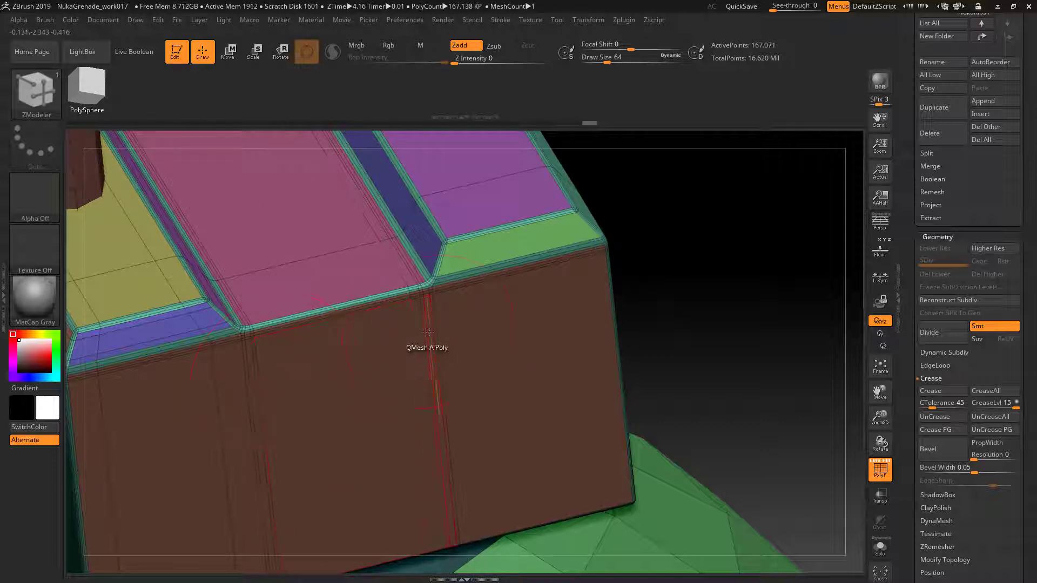
click(432, 345)
click(254, 357)
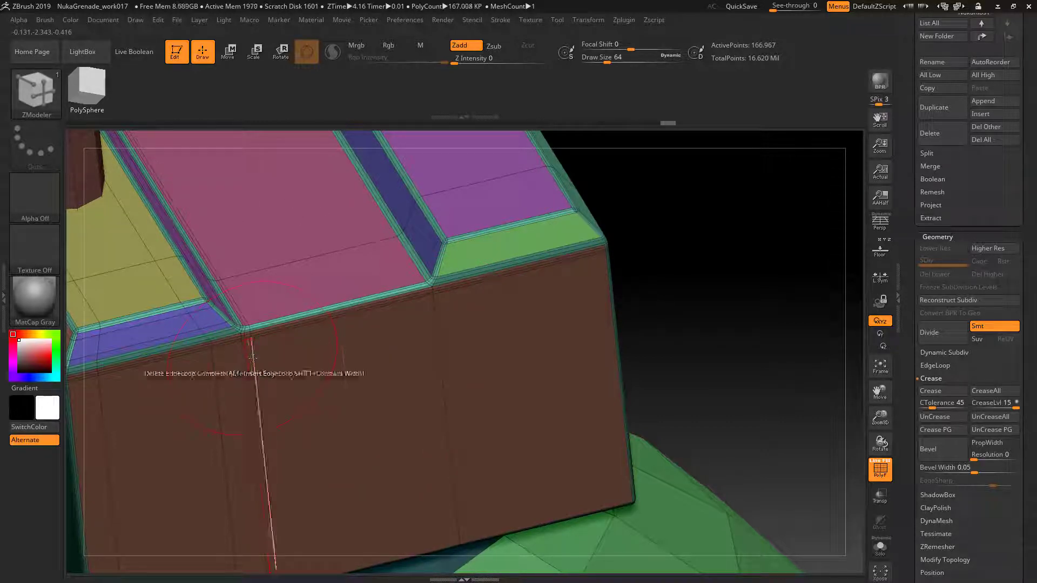
Enable X symmetry and delete the remaining outer vertical edge loop on the cap block's brown side
drag(778, 324, 359, 371)
click(588, 20)
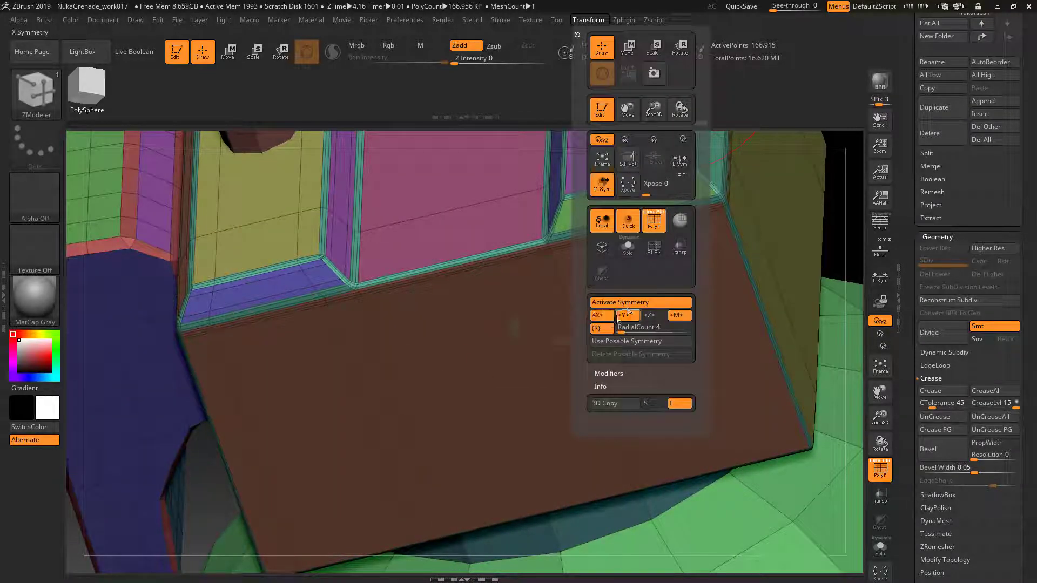
click(347, 373)
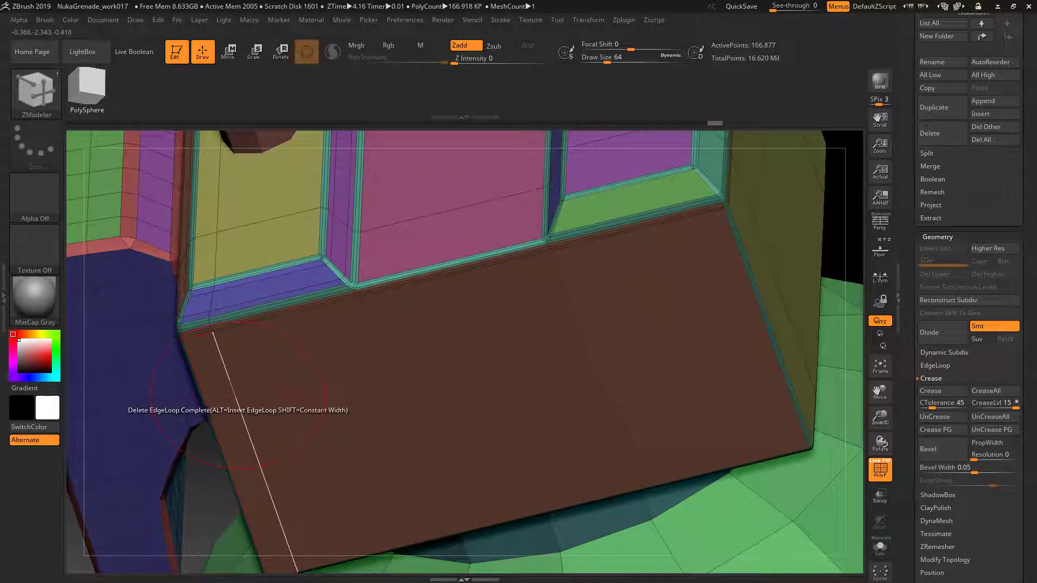
click(253, 394)
Delete the leftover edge loops across the cap block's upper faces and along its top edge
key(f)
drag(637, 331, 702, 335)
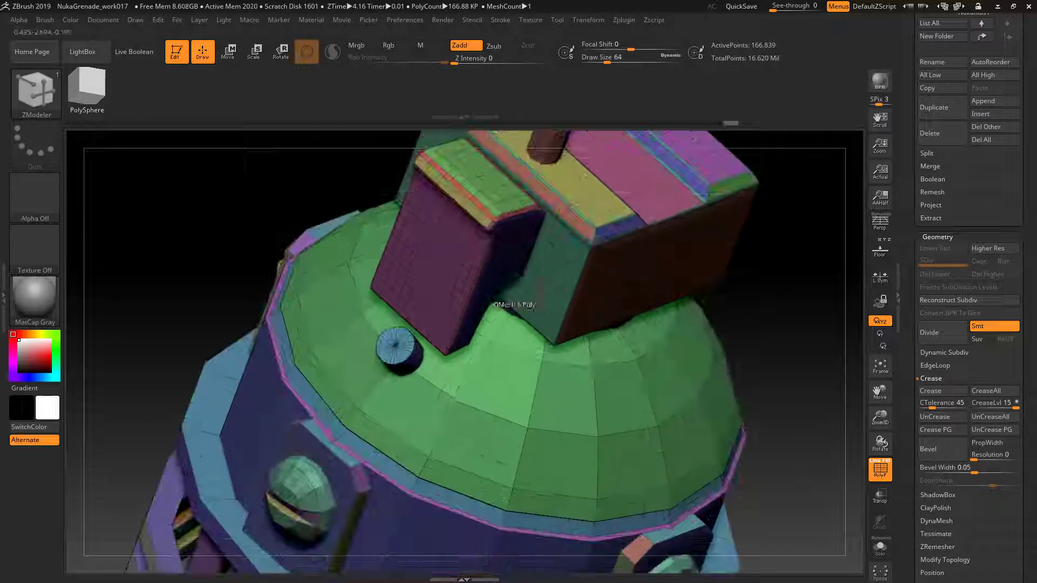
click(460, 142)
drag(729, 233, 790, 313)
drag(711, 306, 673, 378)
click(438, 168)
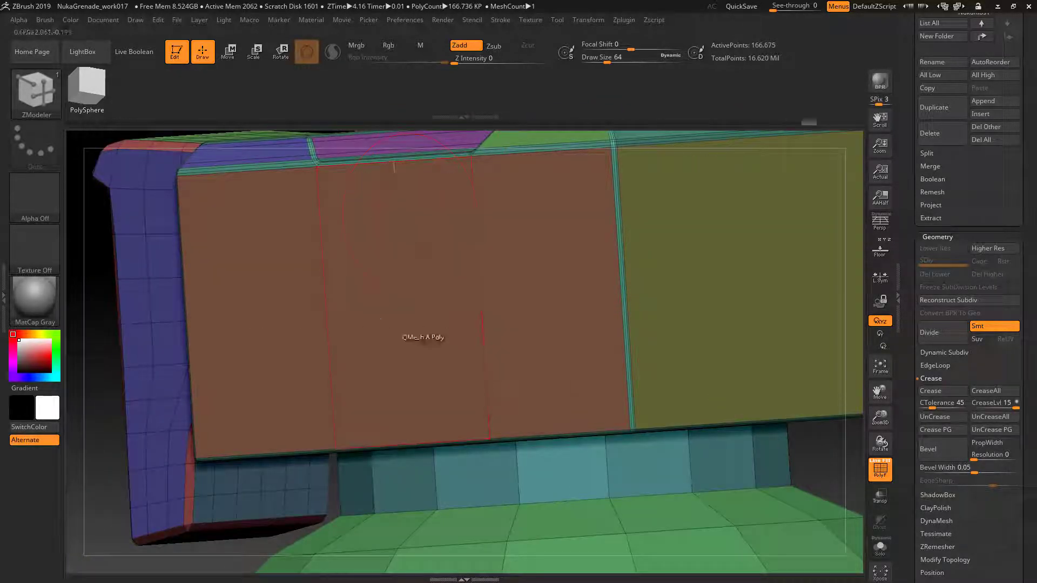
drag(87, 335, 205, 319)
key(f)
Delete the redundant edge loops across the side and outer faces of the lever attached to the cap block
alt+drag(643, 202, 457, 323)
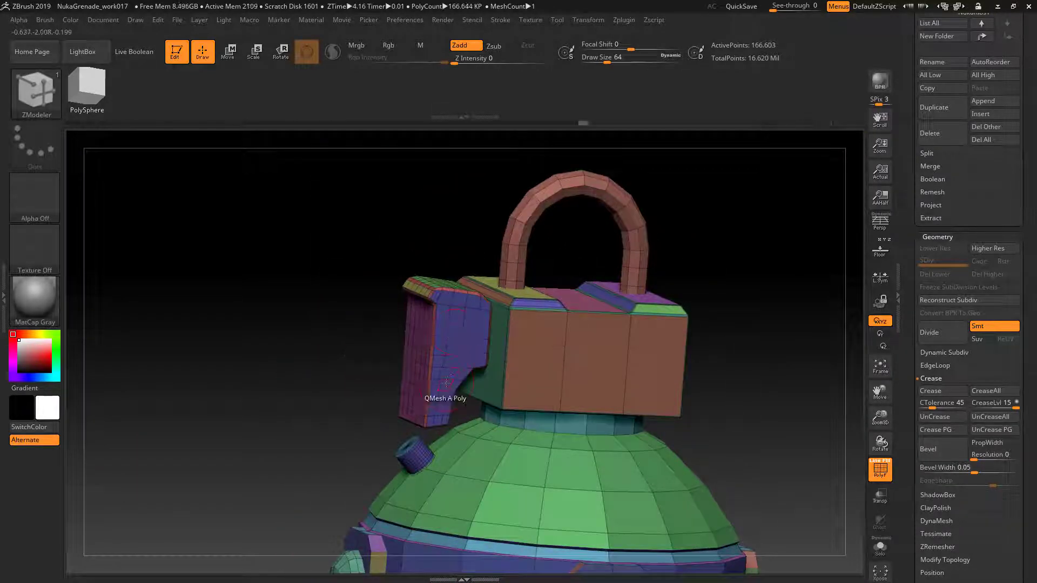
click(439, 414)
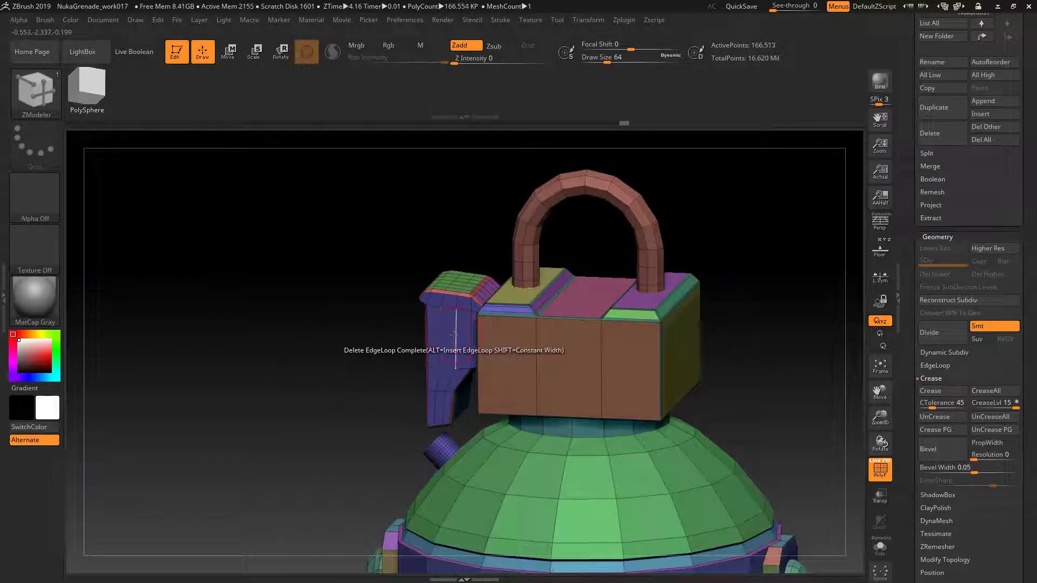
drag(413, 356, 386, 319)
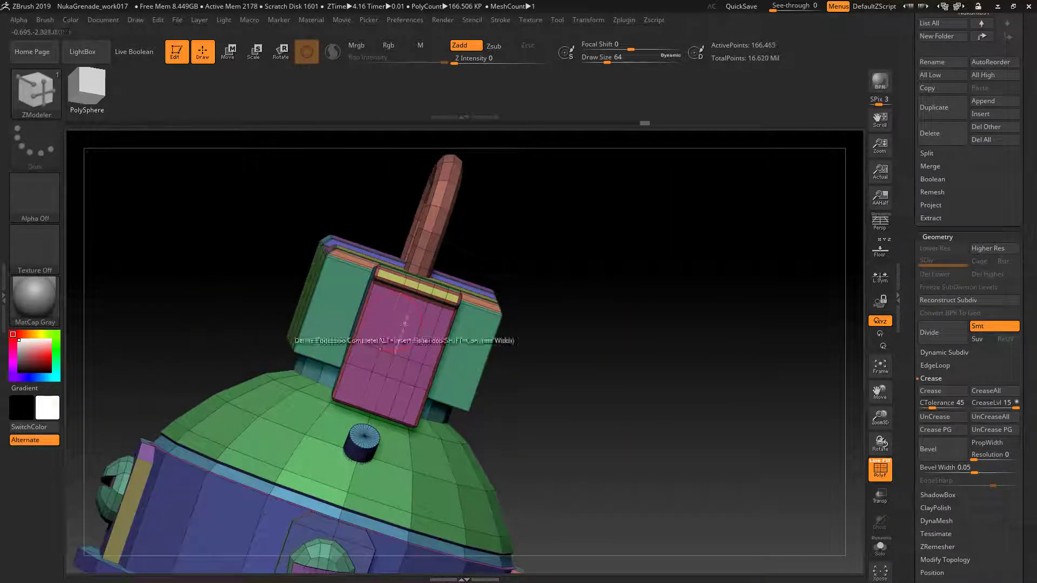
click(428, 336)
drag(702, 270, 347, 400)
key(f)
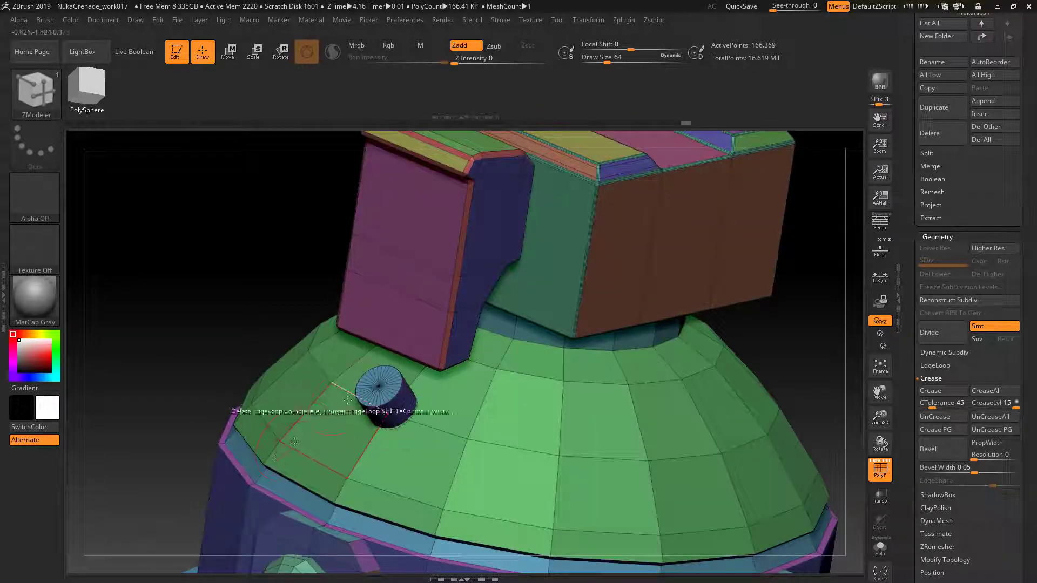
Reduce the draw size to 8 and delete the horizontal edge loops around the small cylindrical peg below the lever
mouse_move(220, 260)
mouse_down()
mouse_move(216, 226)
mouse_move(239, 336)
mouse_move(252, 282)
mouse_move(301, 396)
mouse_up()
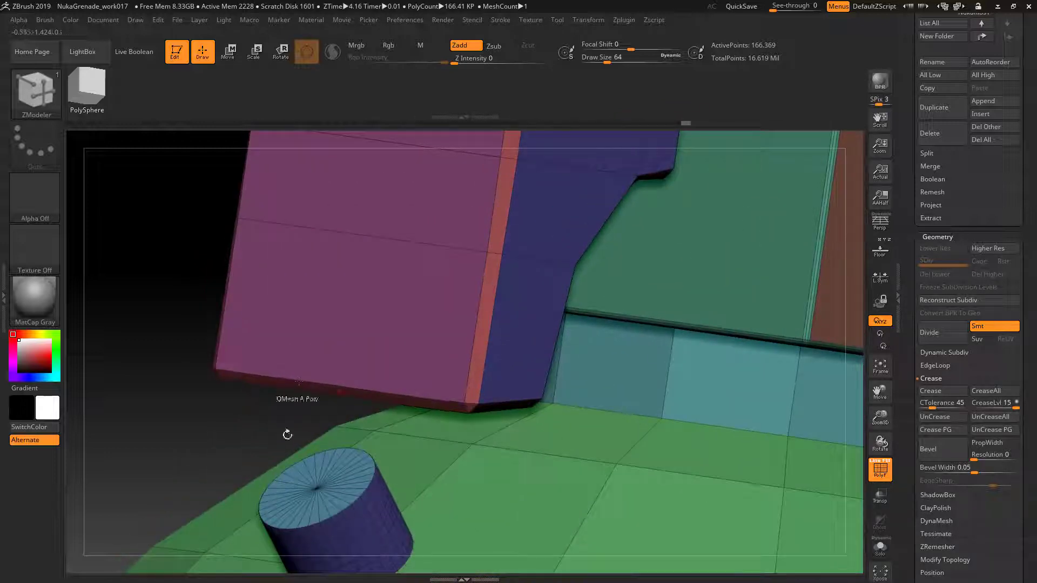
mouse_move(174, 418)
mouse_down()
mouse_move(270, 303)
mouse_move(240, 294)
mouse_move(242, 320)
mouse_up()
key(s)
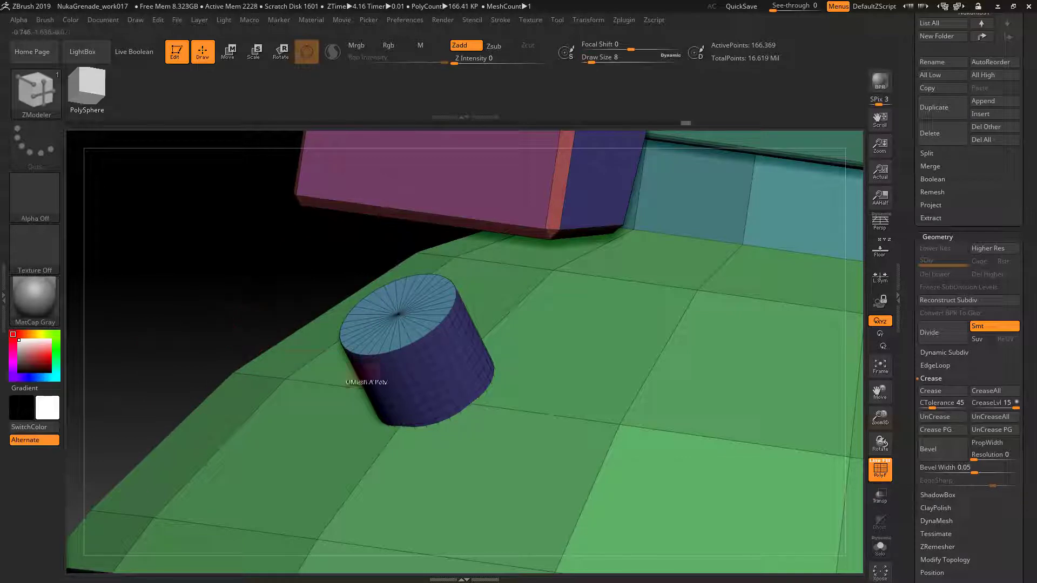
click(415, 365)
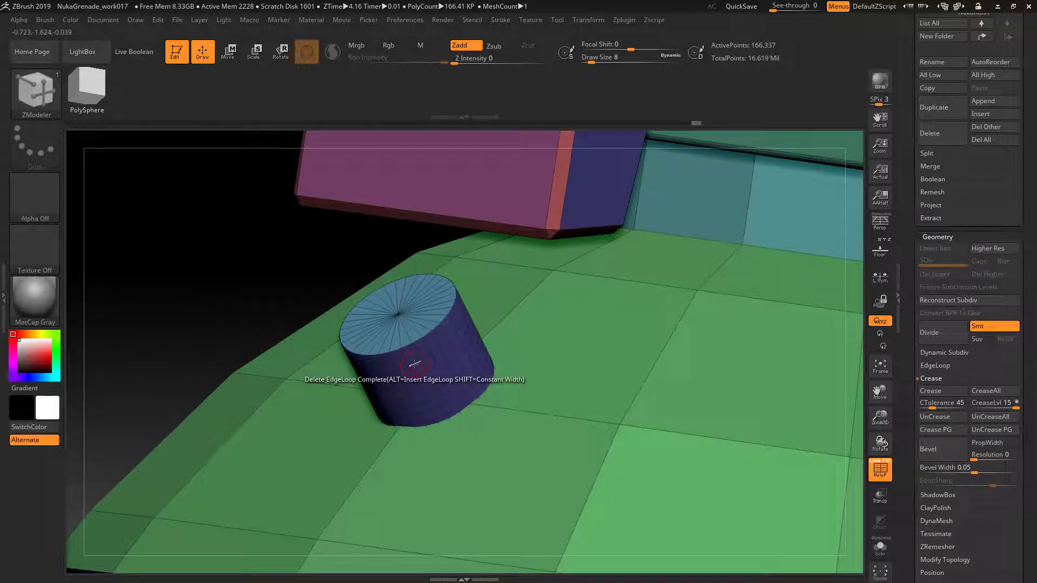
click(431, 394)
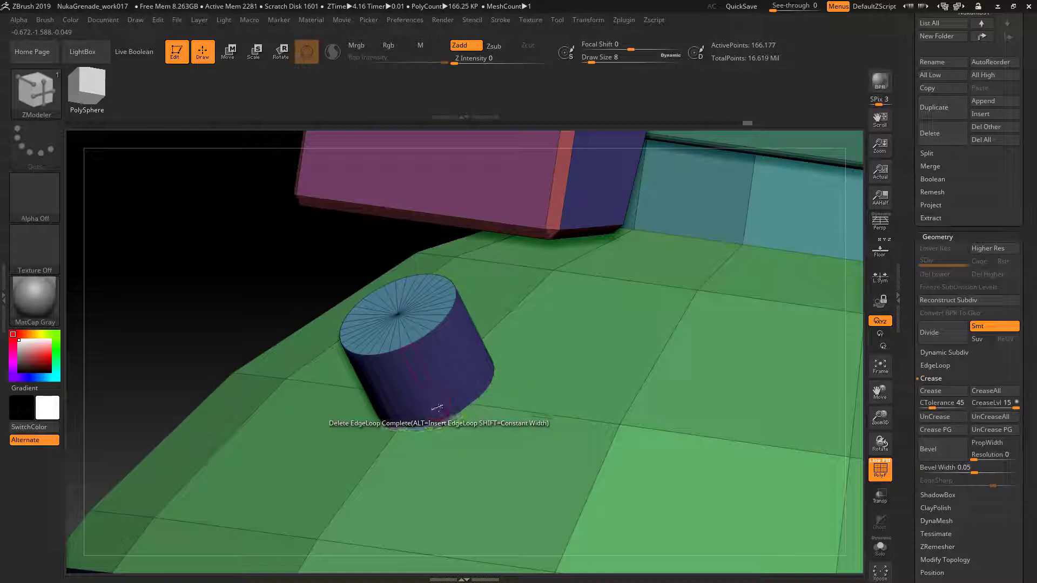
click(440, 414)
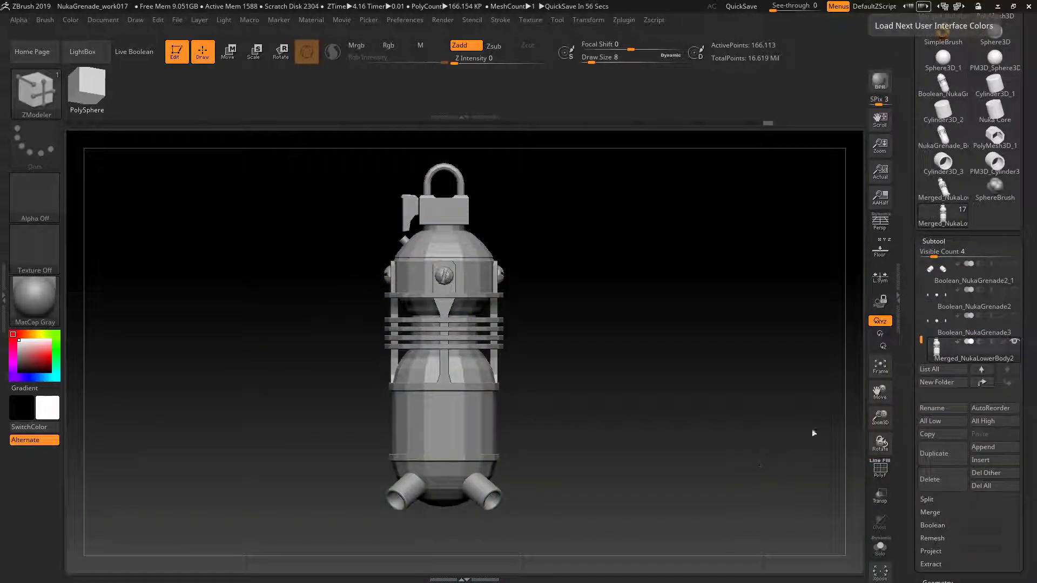
Delete all invisible subtools with SubTool Master, keeping Merged_NukaLowerBody2, and turn on the polyframe display
drag(921, 342, 920, 260)
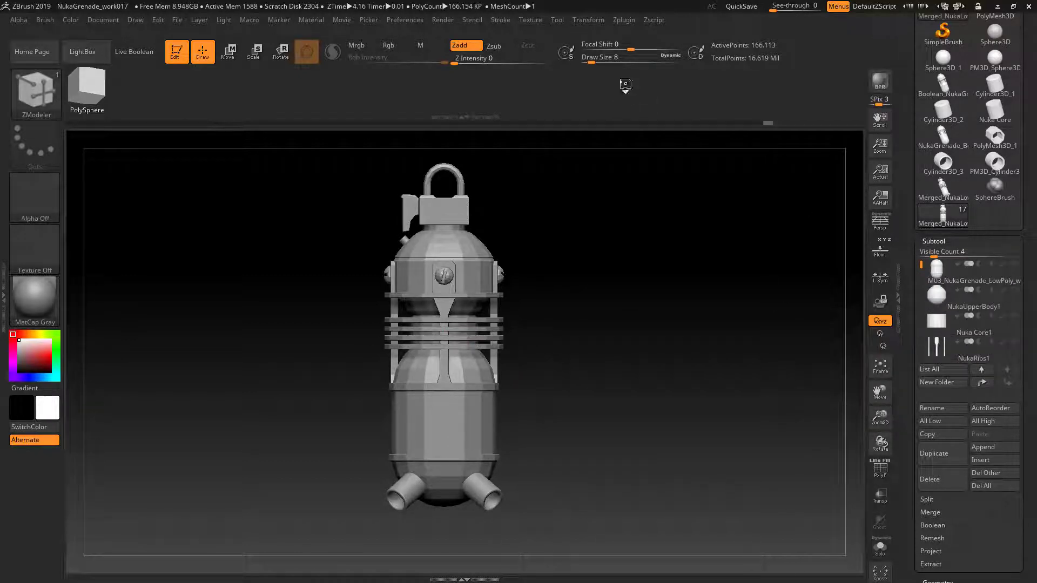
click(625, 20)
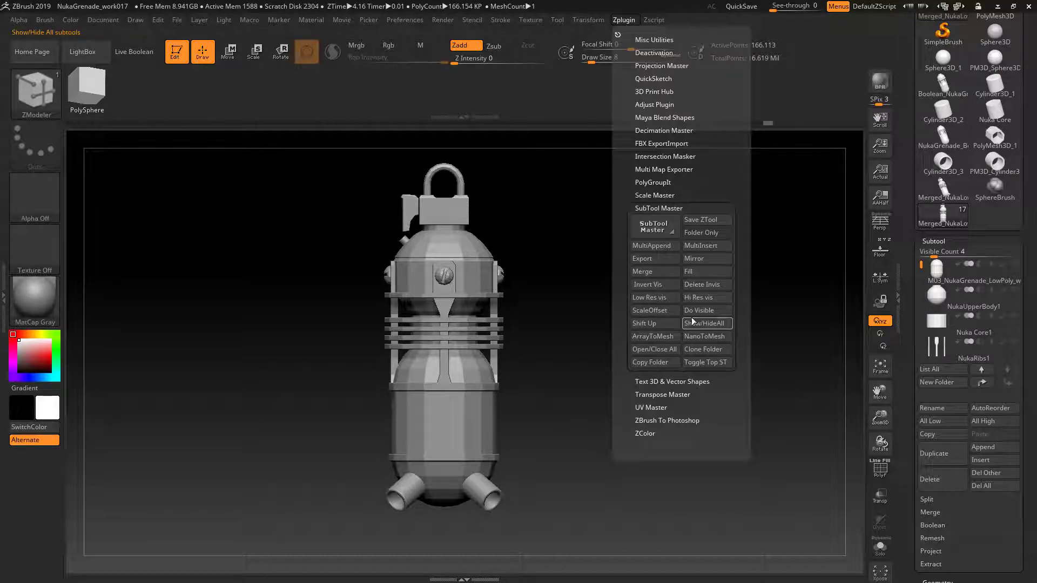
click(701, 284)
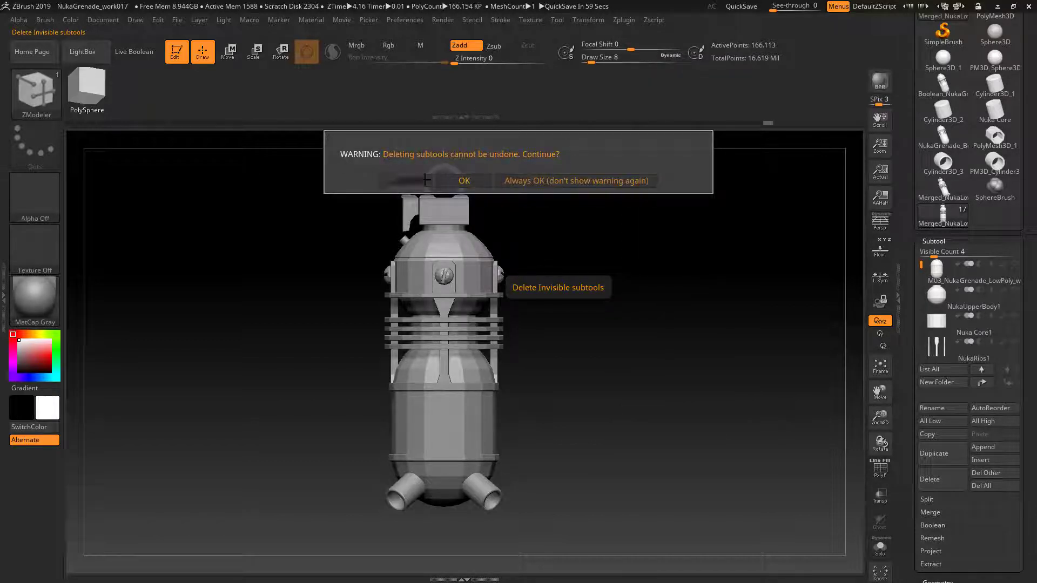
click(475, 178)
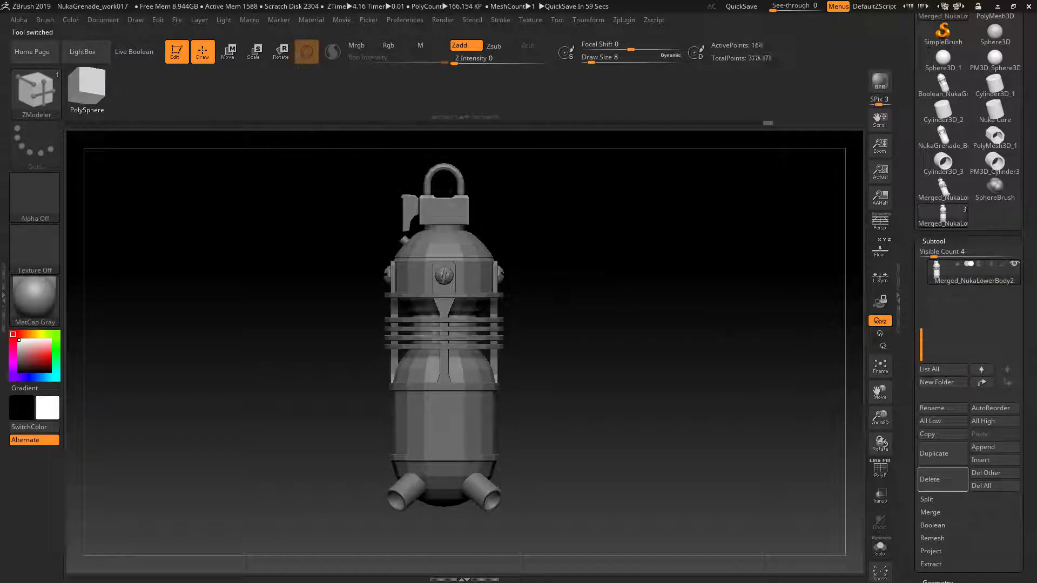
drag(615, 319, 615, 347)
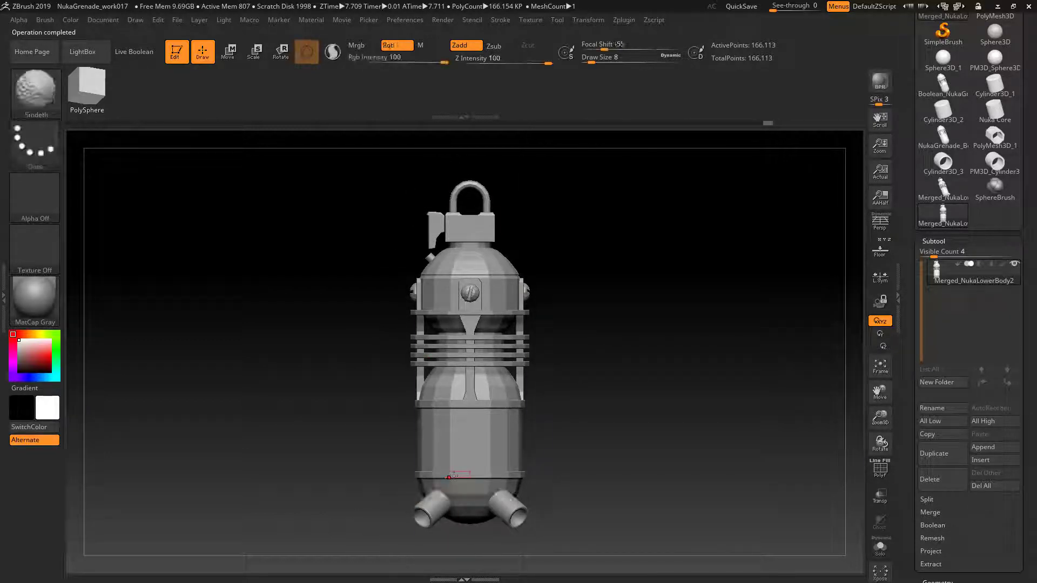
key(shift+f)
drag(632, 366, 613, 387)
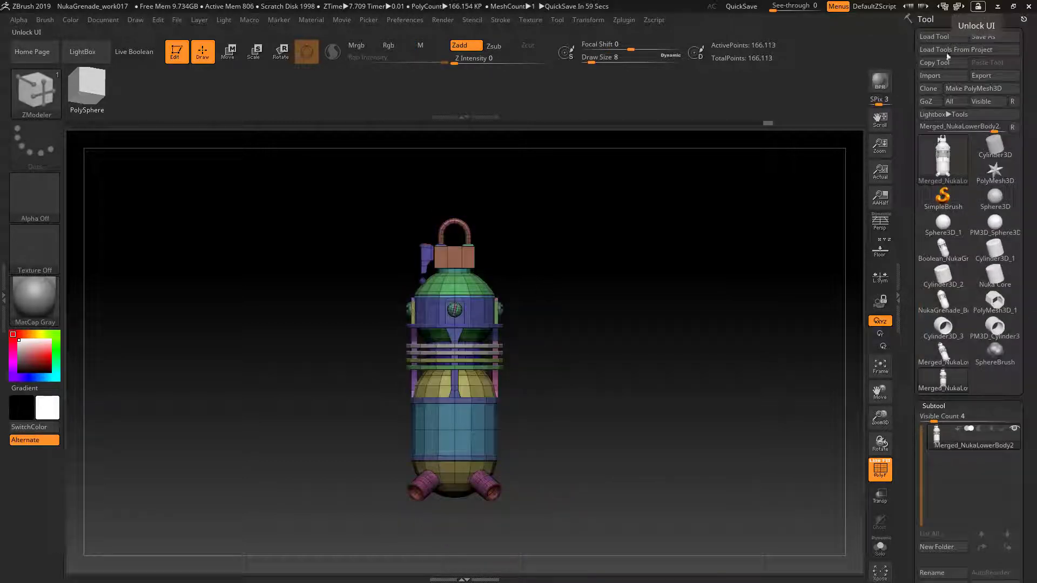
Save the low-poly tool as M03_NukaGrenade_LowPoly_work03 in the M03 folder and export it as an OBJ under the same name
click(995, 37)
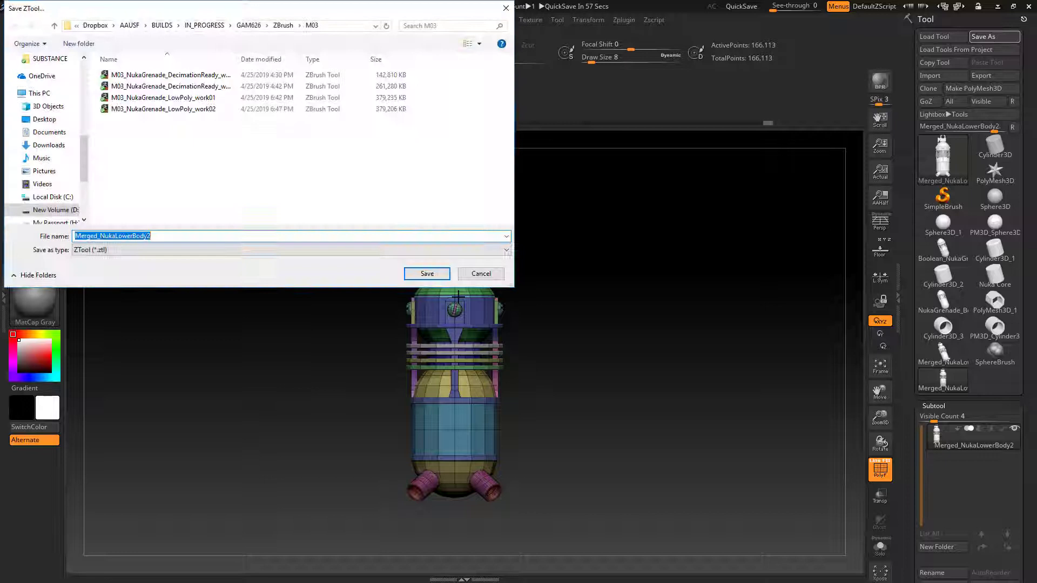
click(208, 109)
click(184, 237)
click(185, 234)
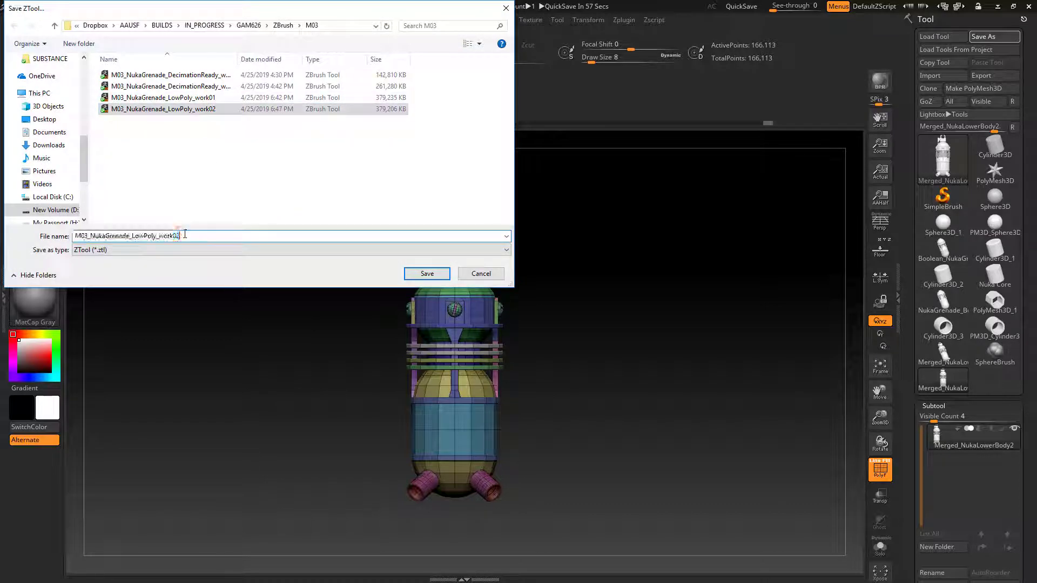
key(Return)
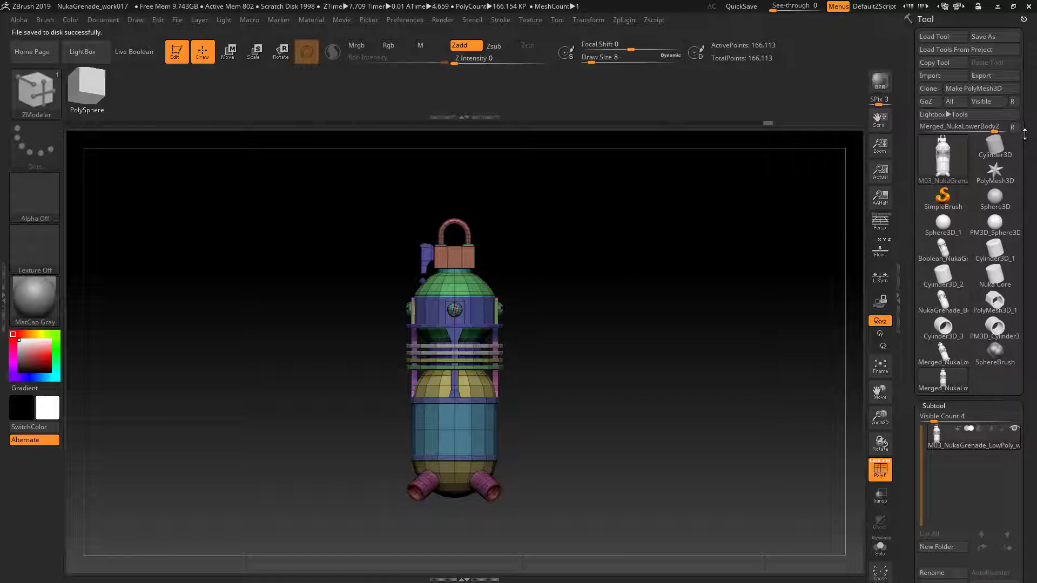
click(990, 77)
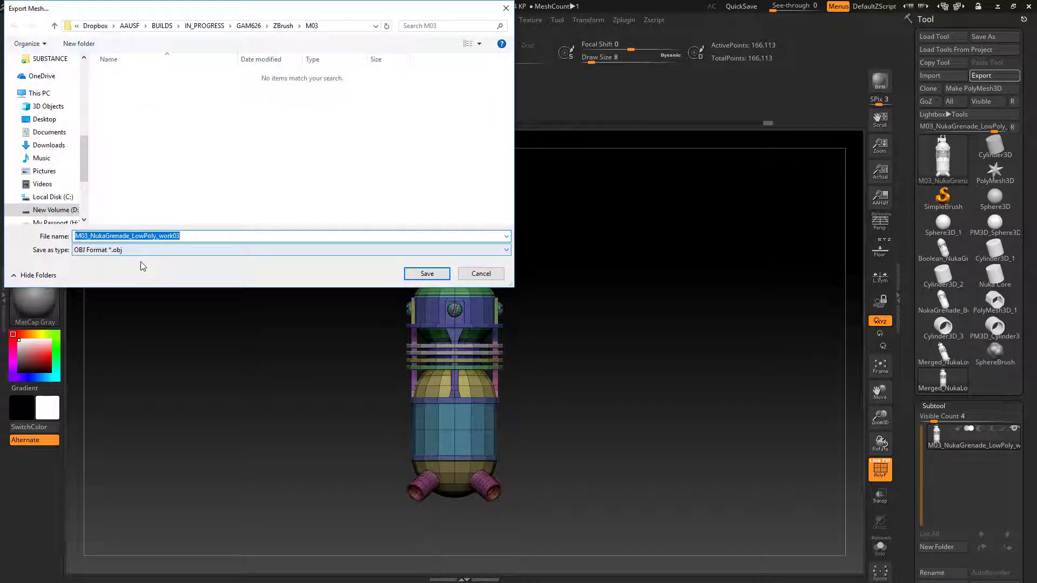
click(413, 274)
Load the ZTool M03_NukaGrenade_DecimationReady_work02 from the M03 folder
click(948, 36)
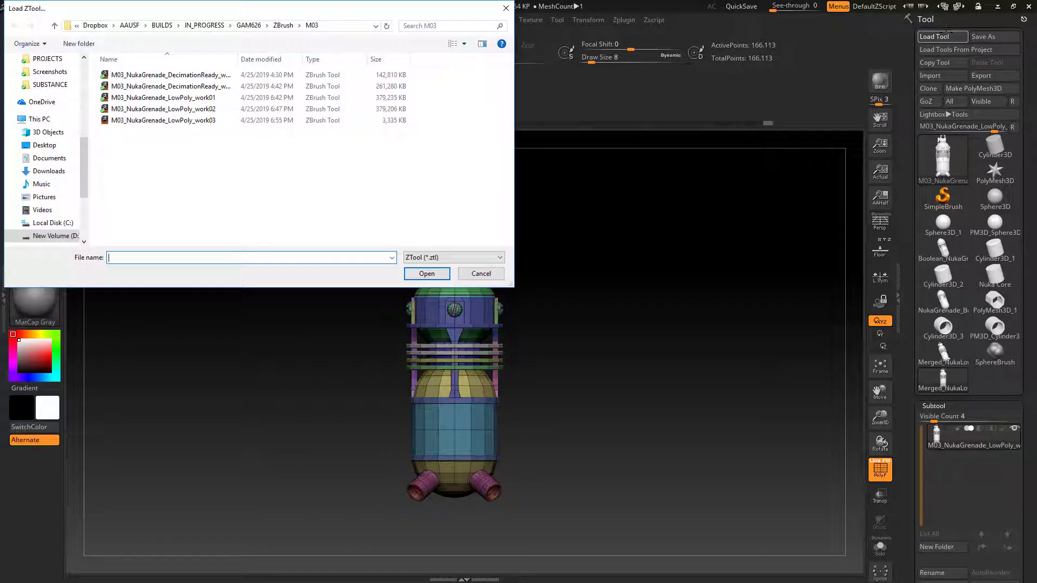
click(173, 87)
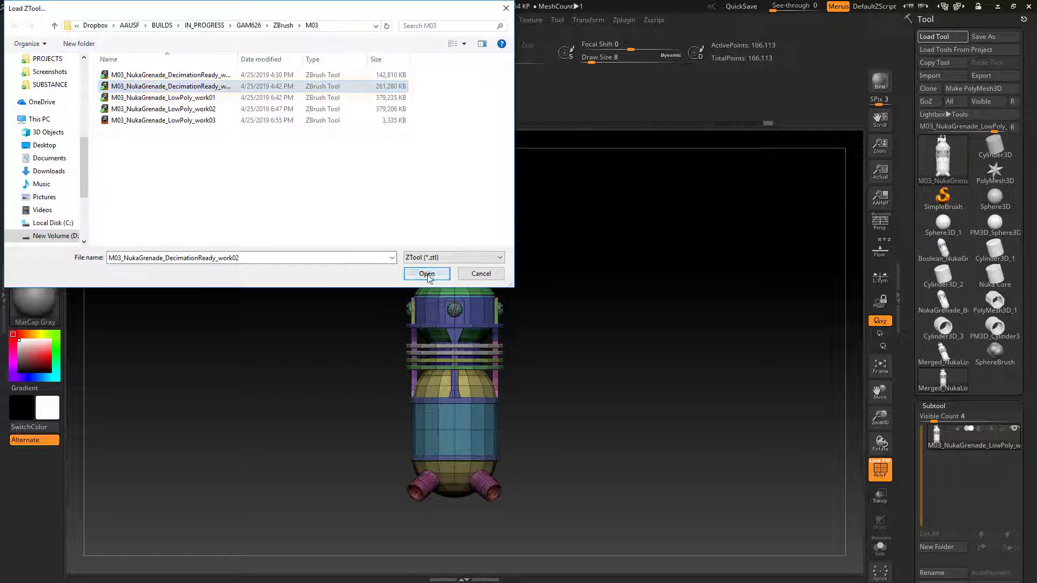
click(427, 274)
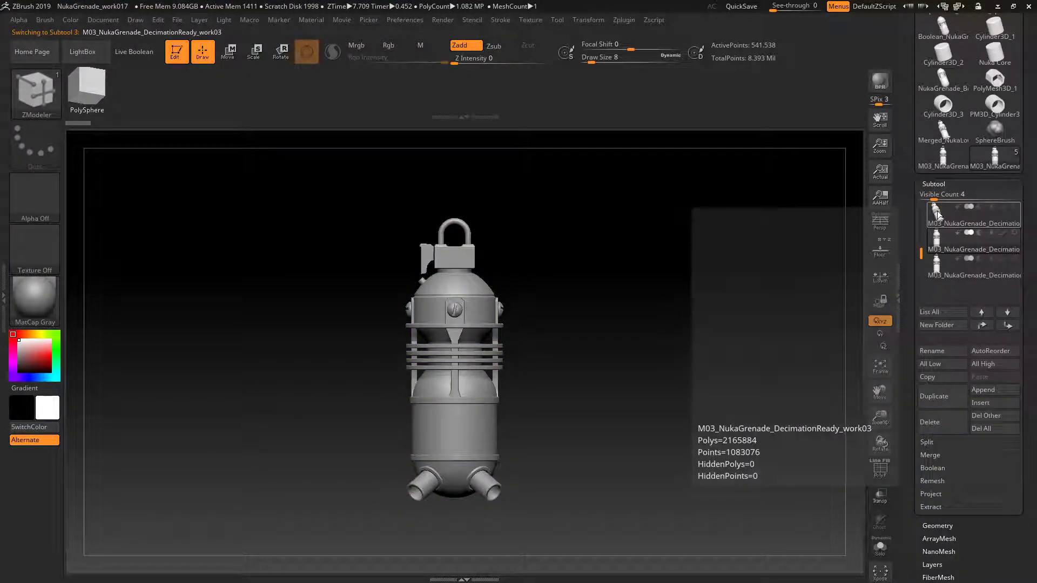
Select the most decimated subtool, M03_NukaGrenade_DecimationReady_work05, and delete all other subtools
click(940, 261)
click(940, 261)
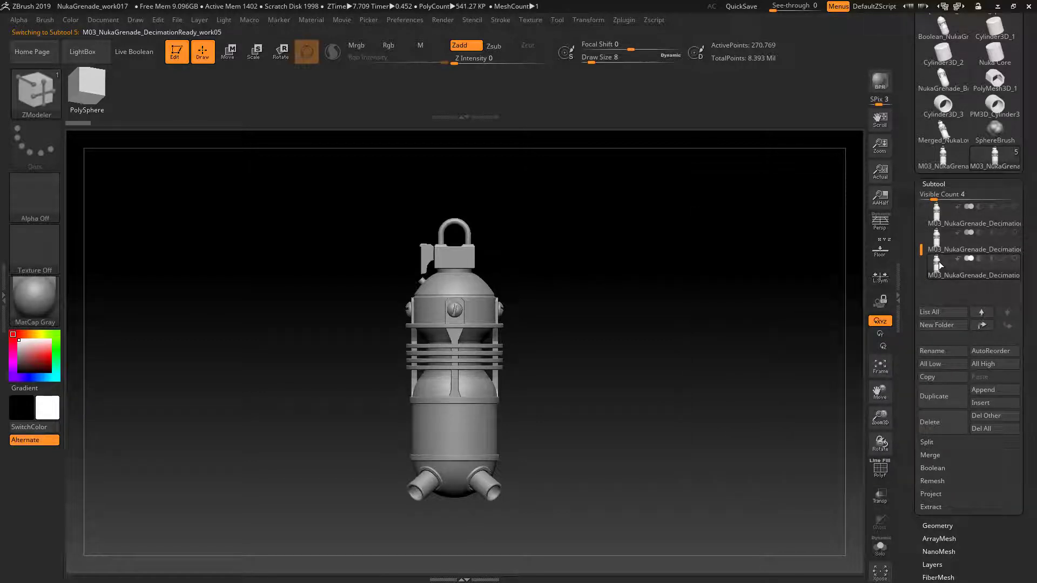
mouse_move(603, 363)
mouse_down()
mouse_move(590, 392)
mouse_move(630, 378)
mouse_move(630, 337)
mouse_move(649, 373)
mouse_move(643, 354)
mouse_move(589, 364)
mouse_up()
mouse_move(946, 279)
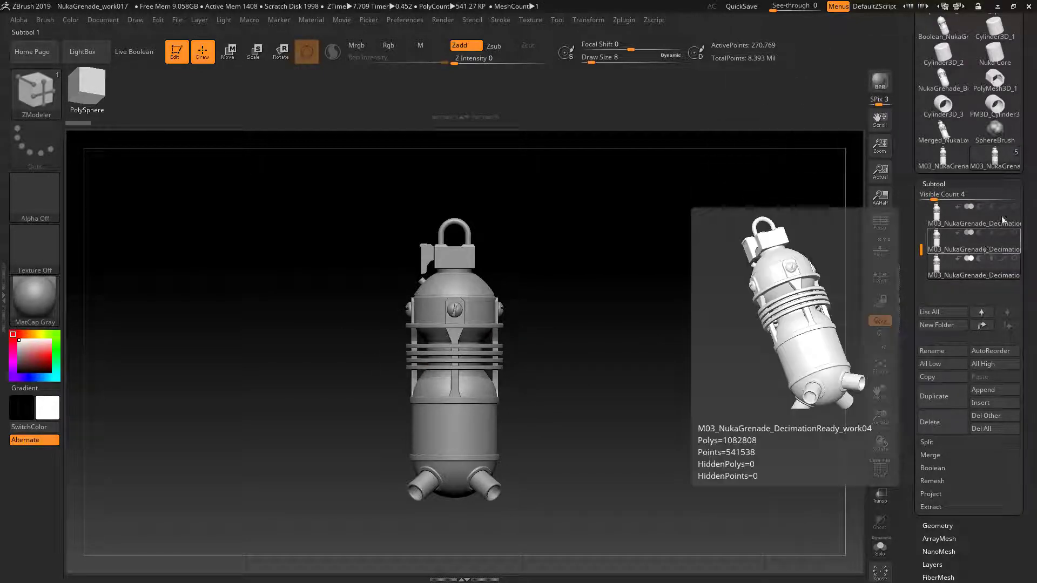
scroll(996, 135, up, 5)
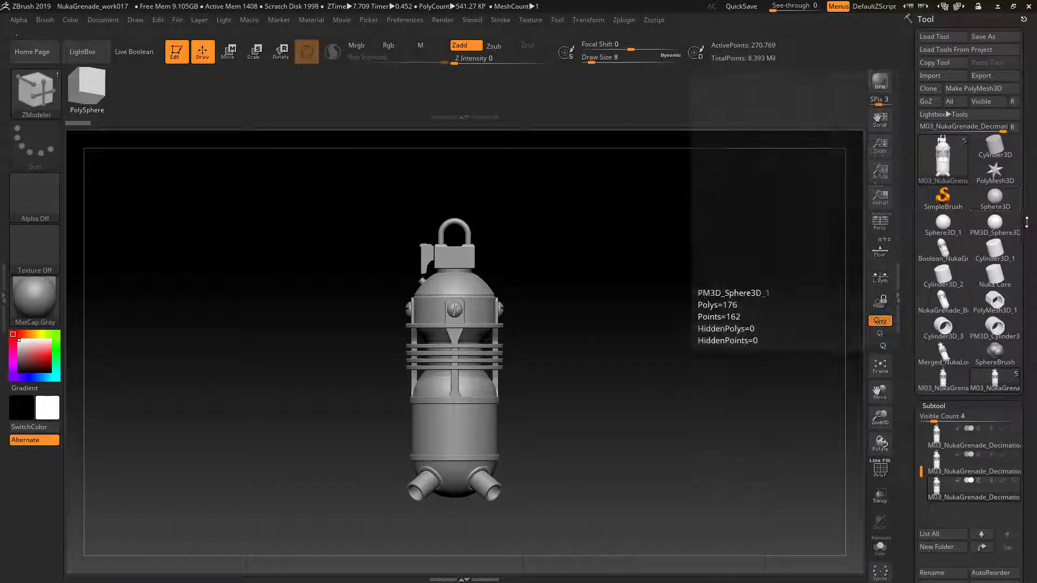
scroll(1030, 216, down, 4)
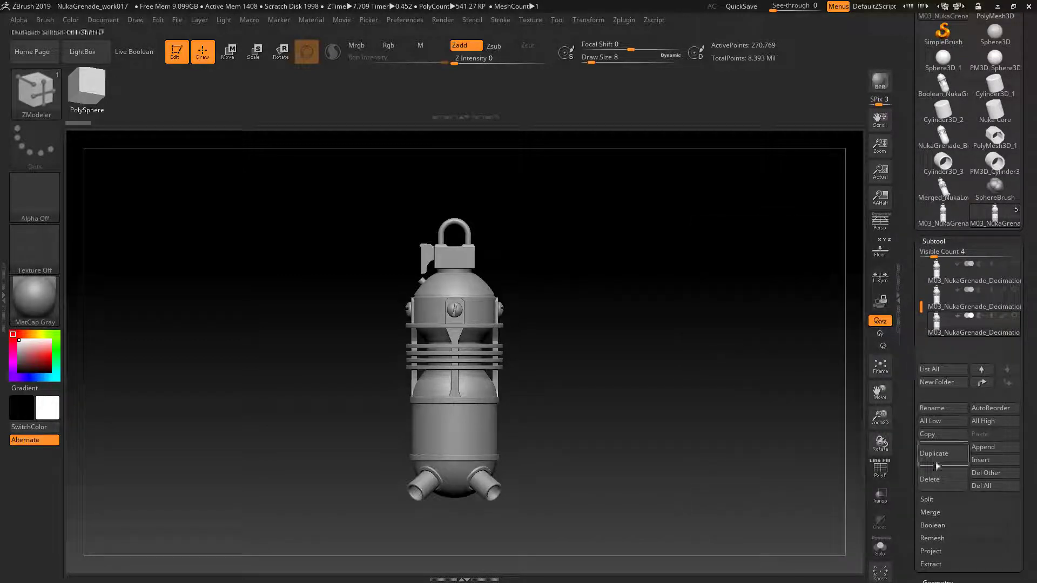
click(983, 473)
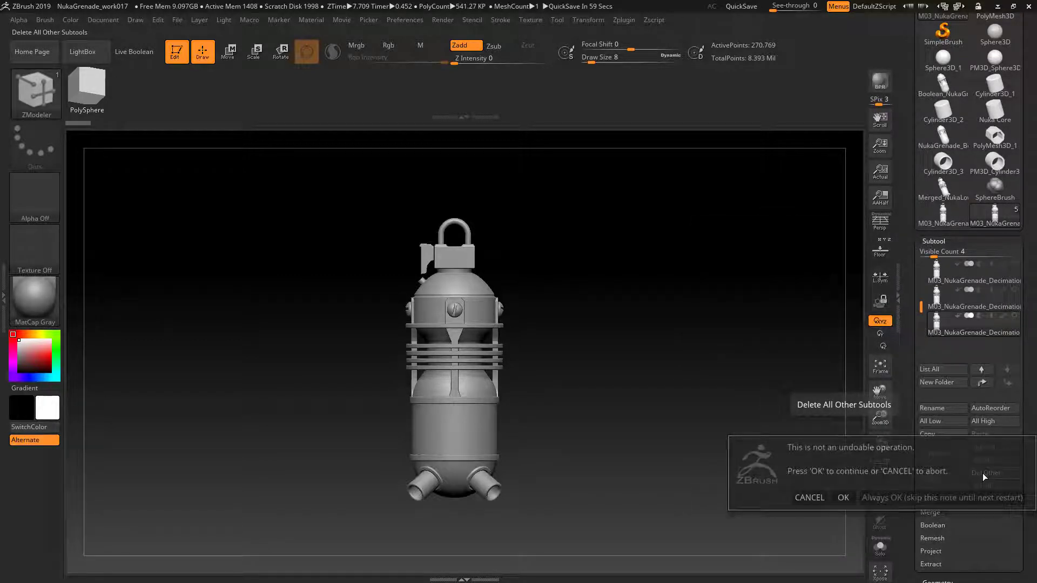
click(841, 497)
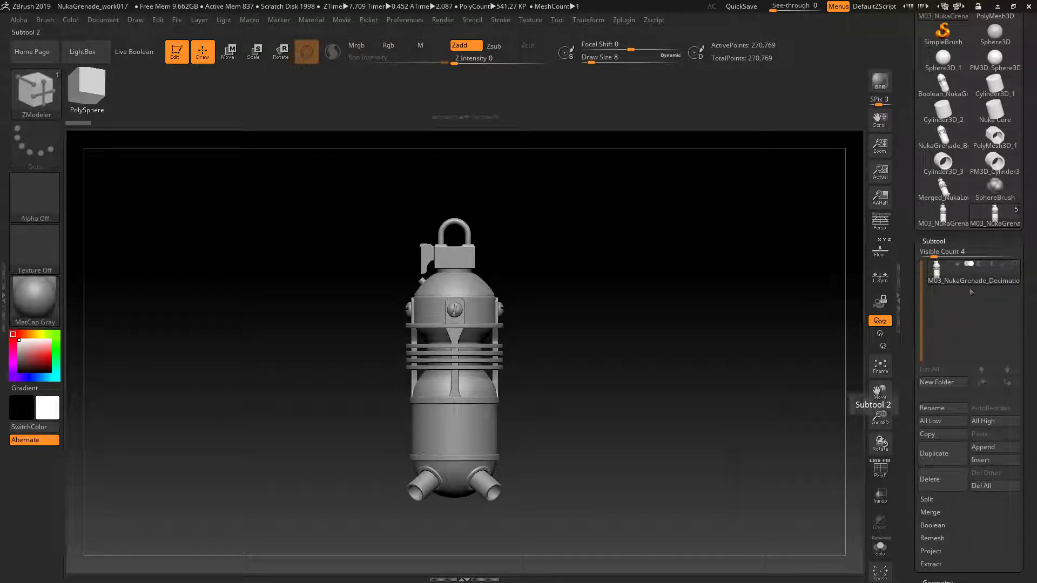
Export the remaining decimated grenade as an OBJ named M03_NukaGrenade_DecimationReady_work05 in the M03 folder
scroll(1030, 238, up, 2)
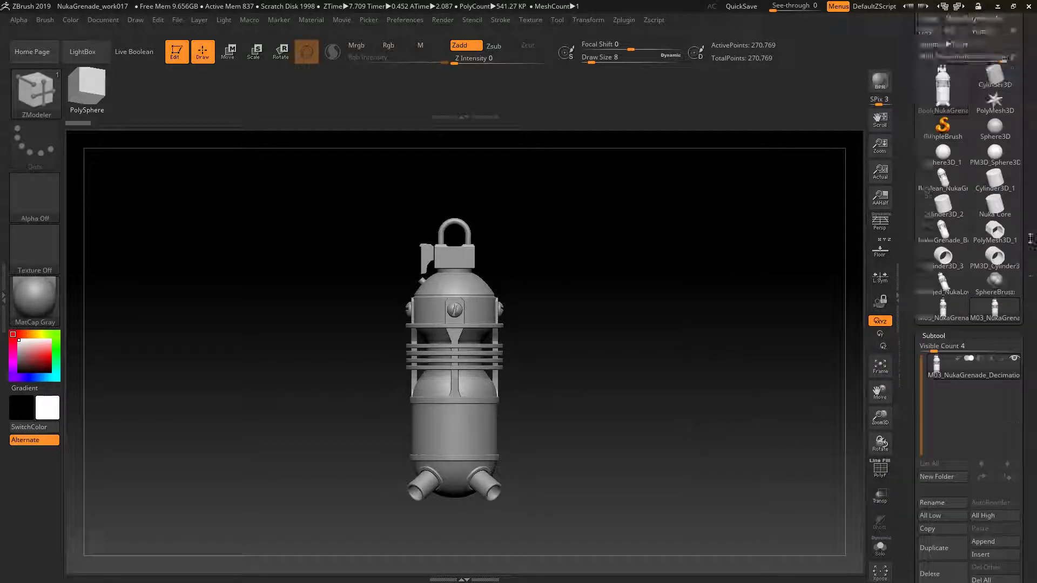
scroll(1031, 238, up, 2)
click(983, 76)
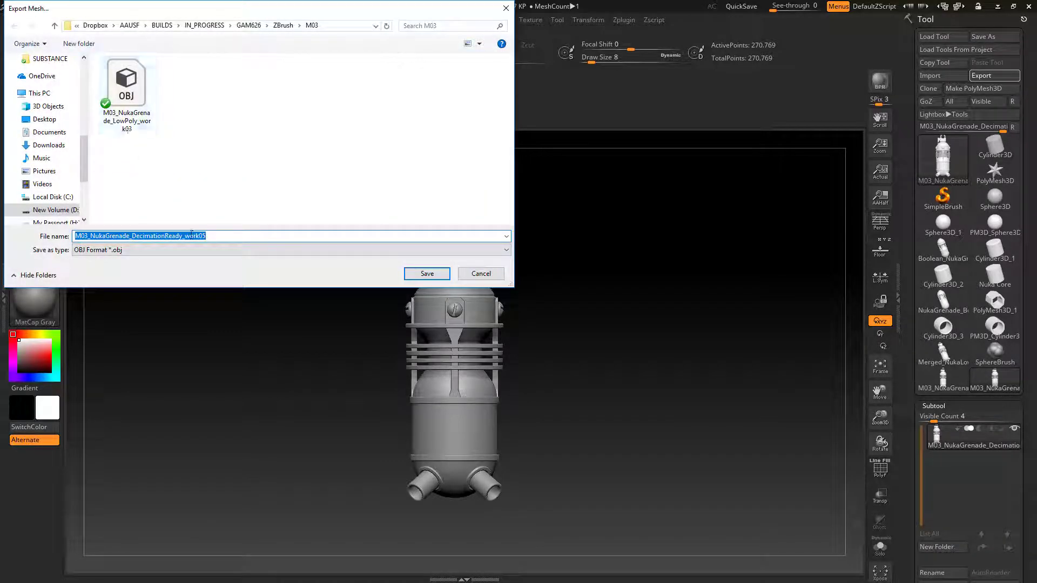
click(216, 236)
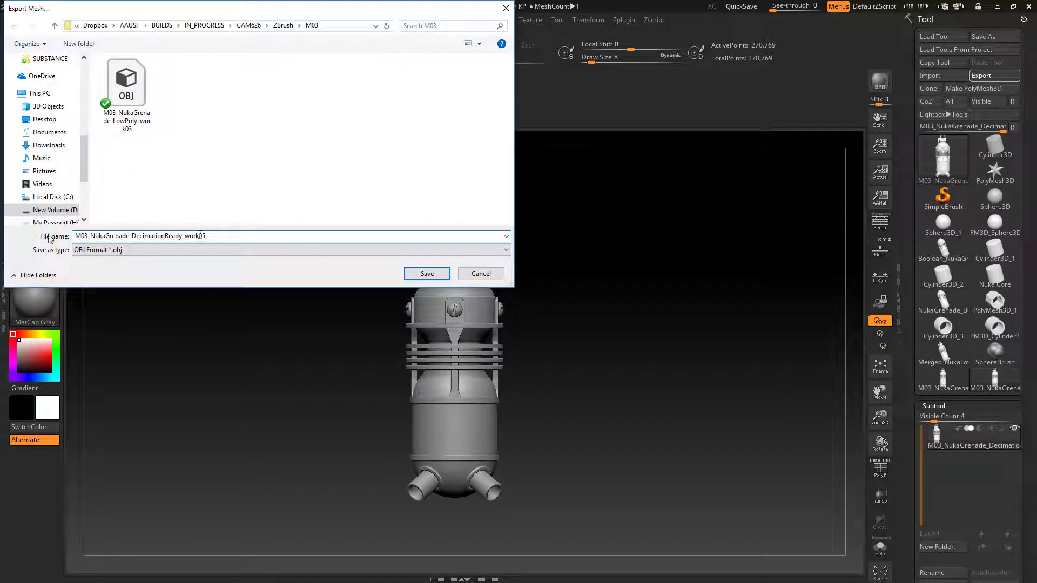
click(426, 274)
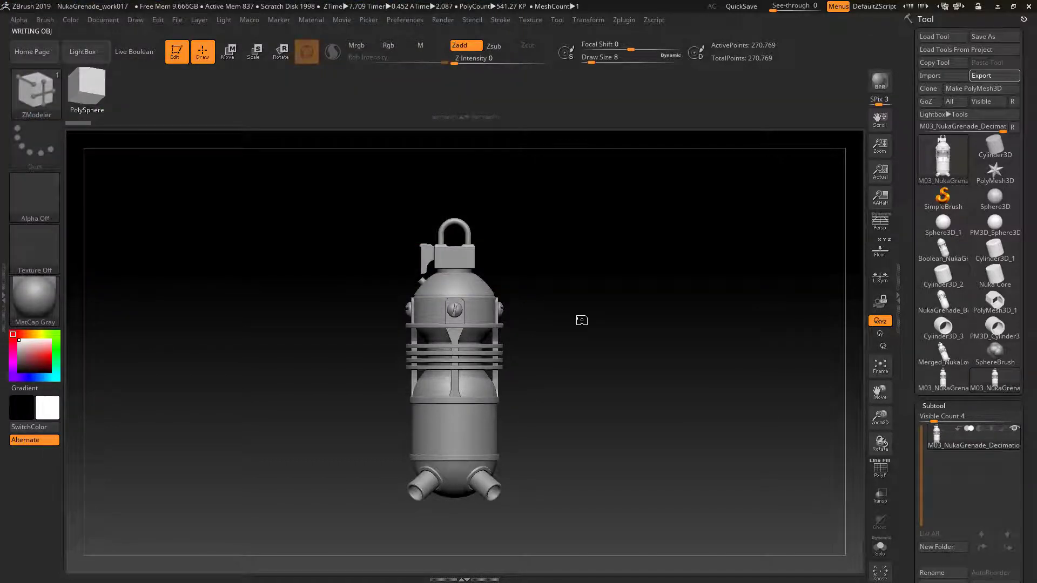
click(976, 77)
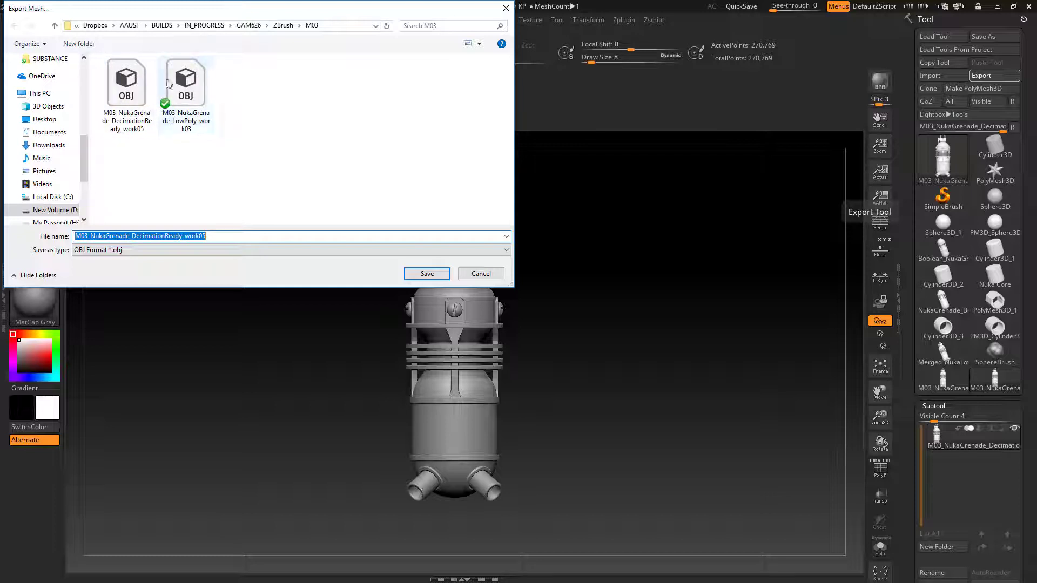
click(480, 274)
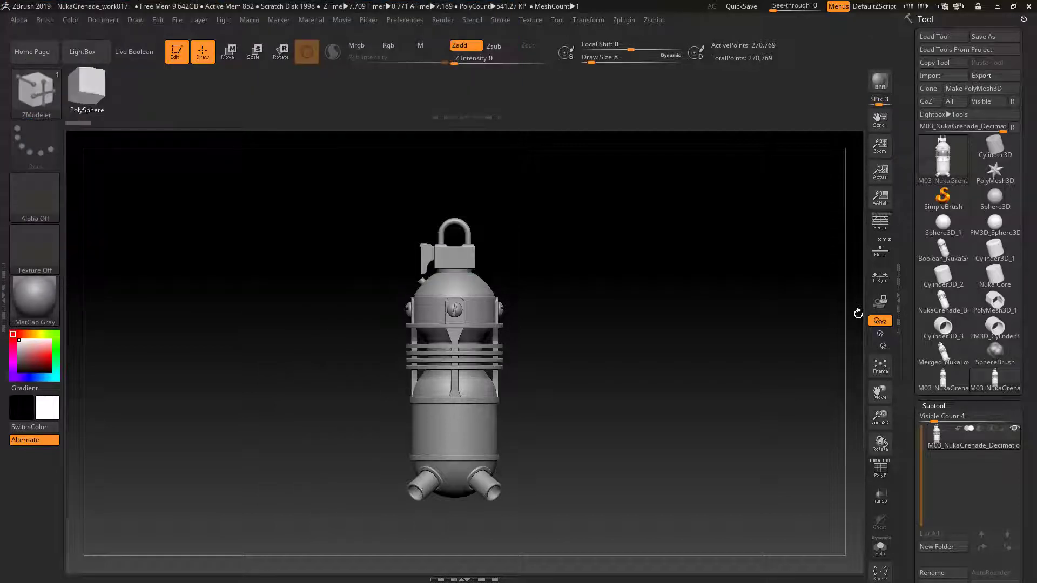